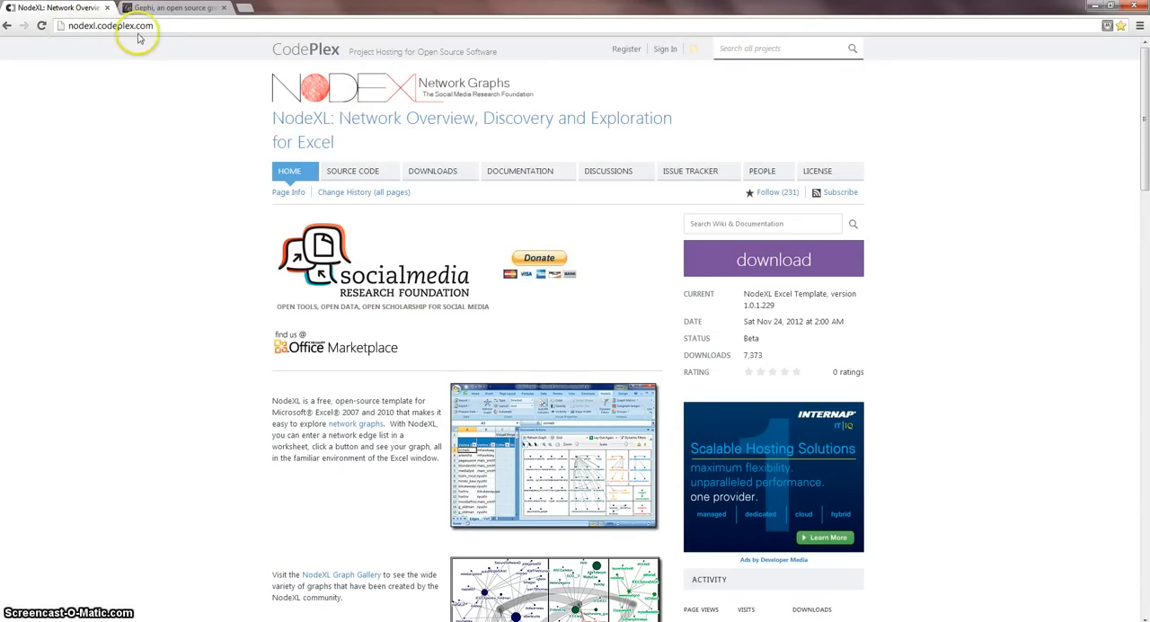
Step: Compare the Gephi and NodeXL project home pages, ending on the Gephi site
click(173, 11)
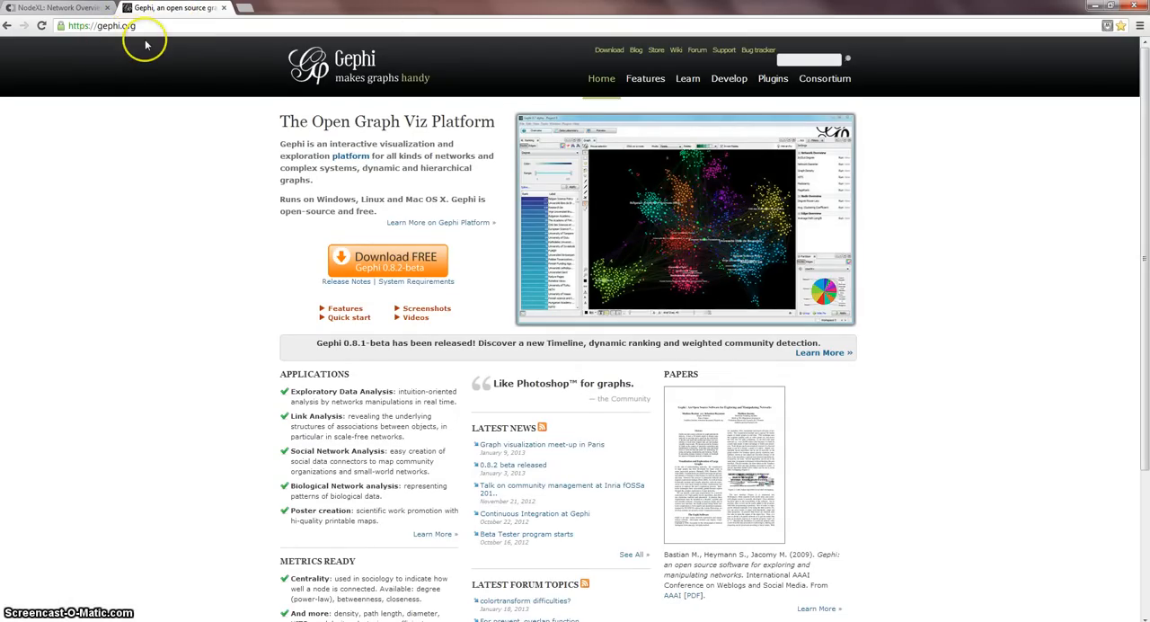
click(65, 11)
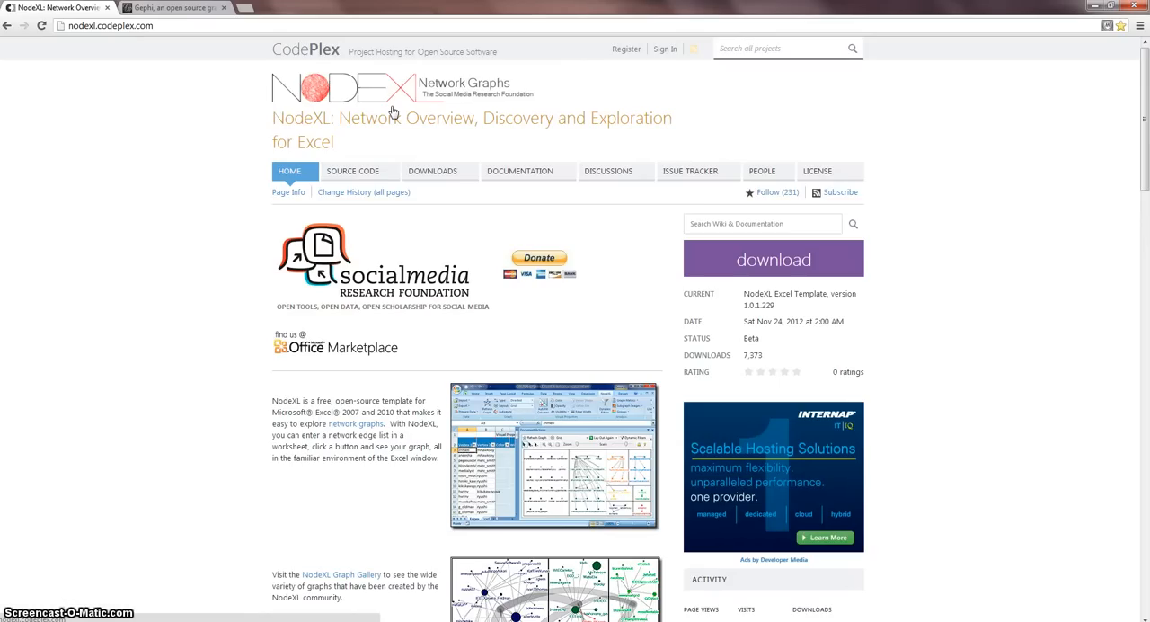
click(175, 9)
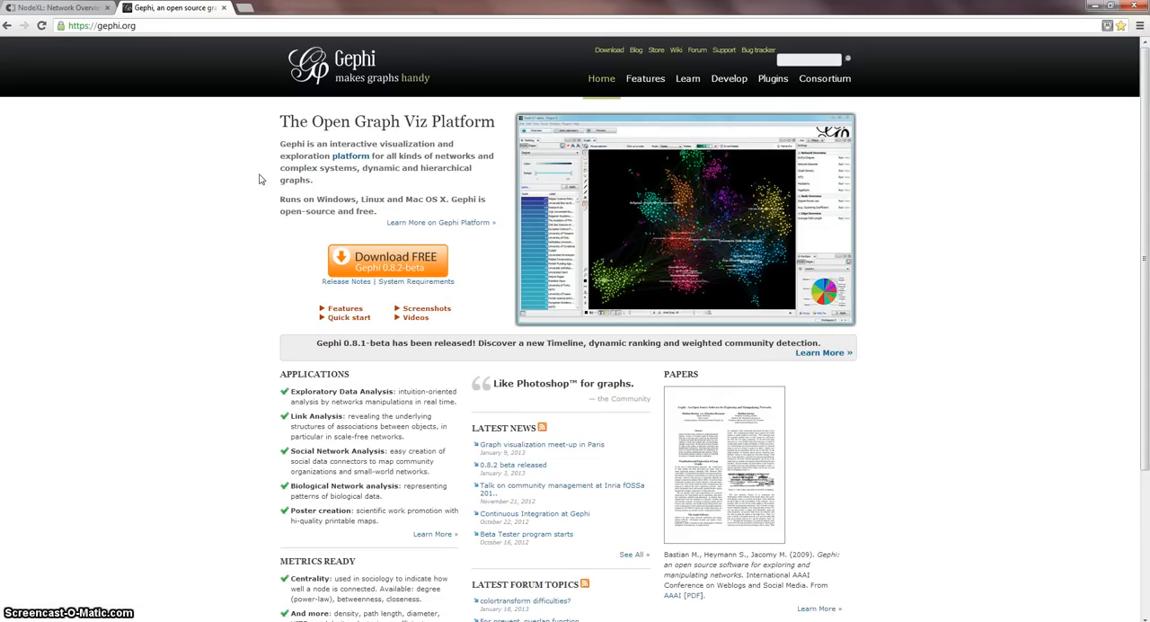
click(242, 176)
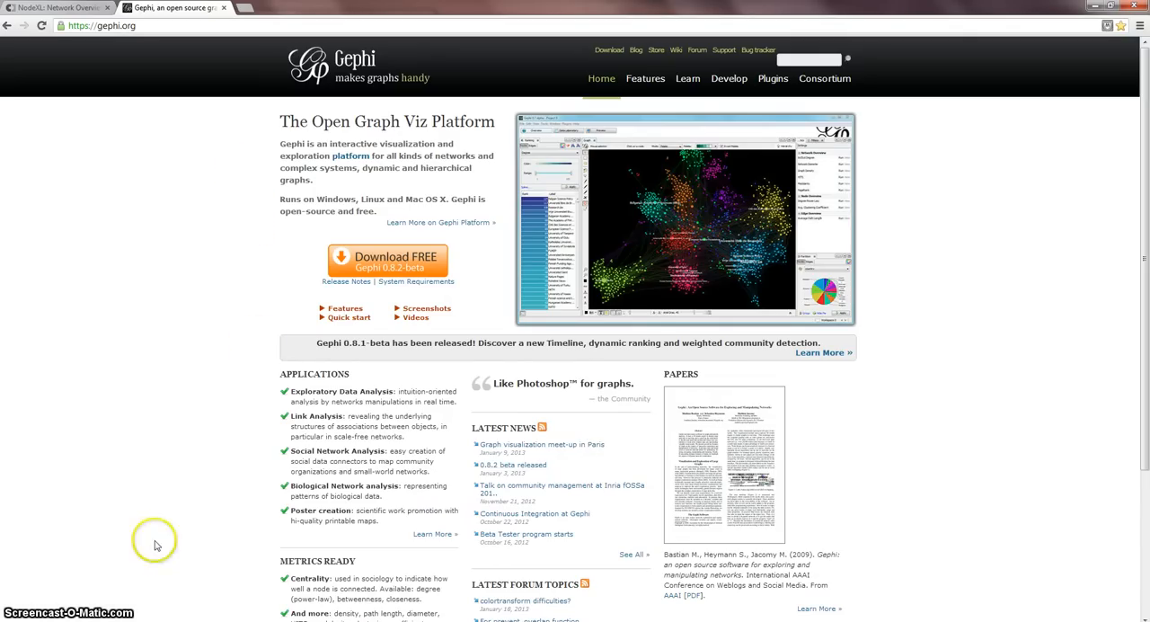
Step: Open the NodeXLGraph1 workbook from the Trehalose folder and move the Document Actions pane up beside the worksheet
mouse_move(140, 621)
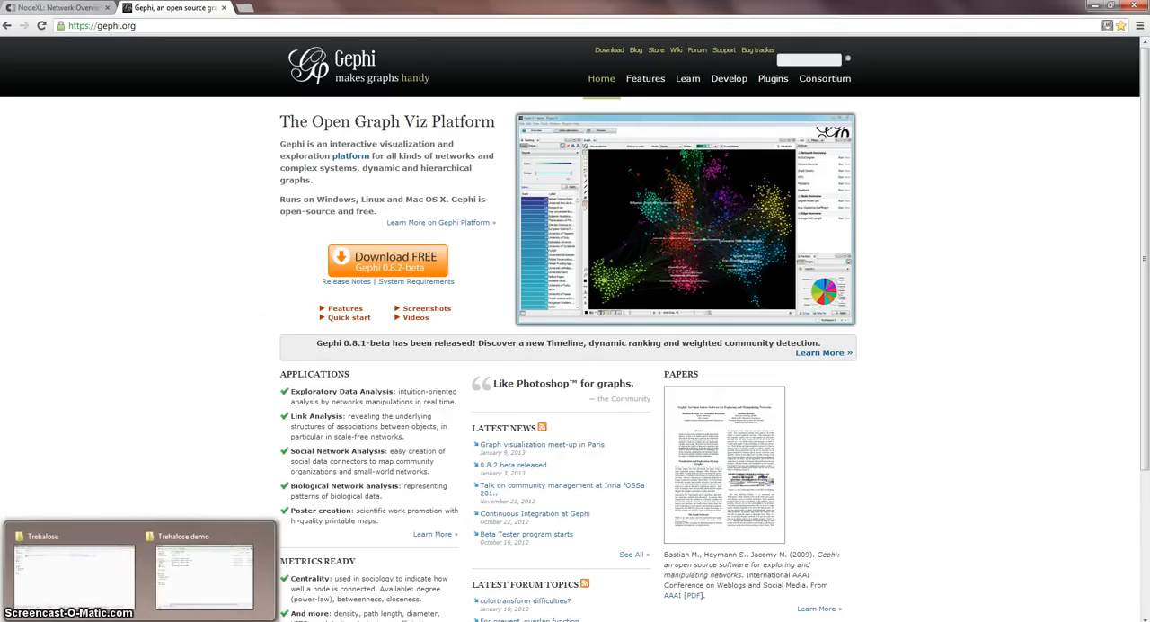
click(89, 585)
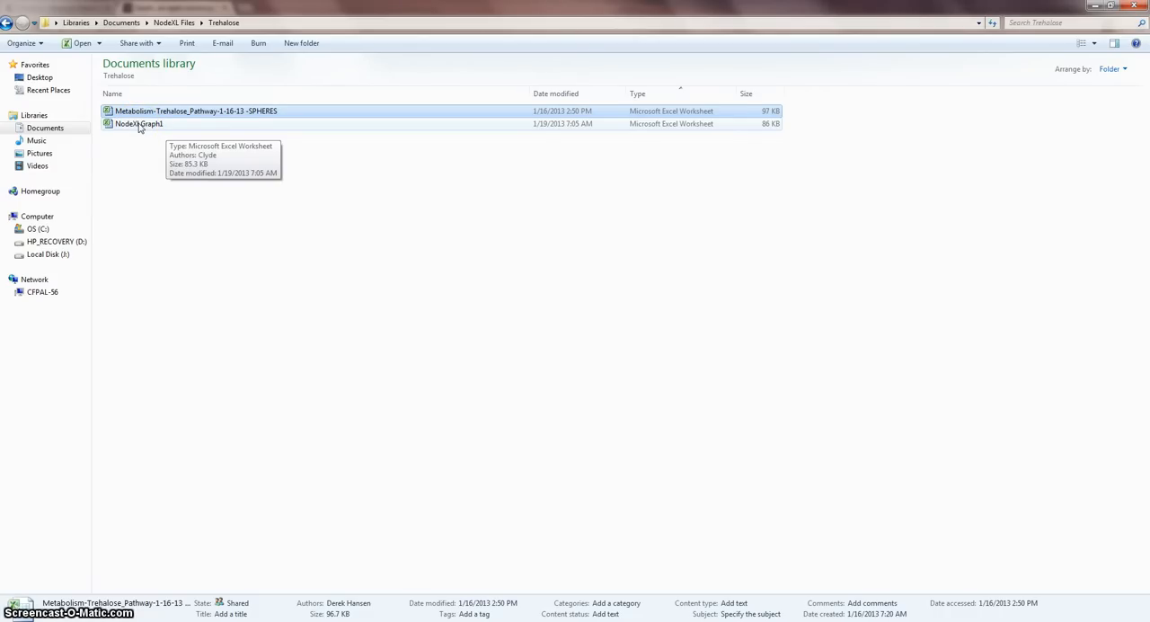
double_click(139, 125)
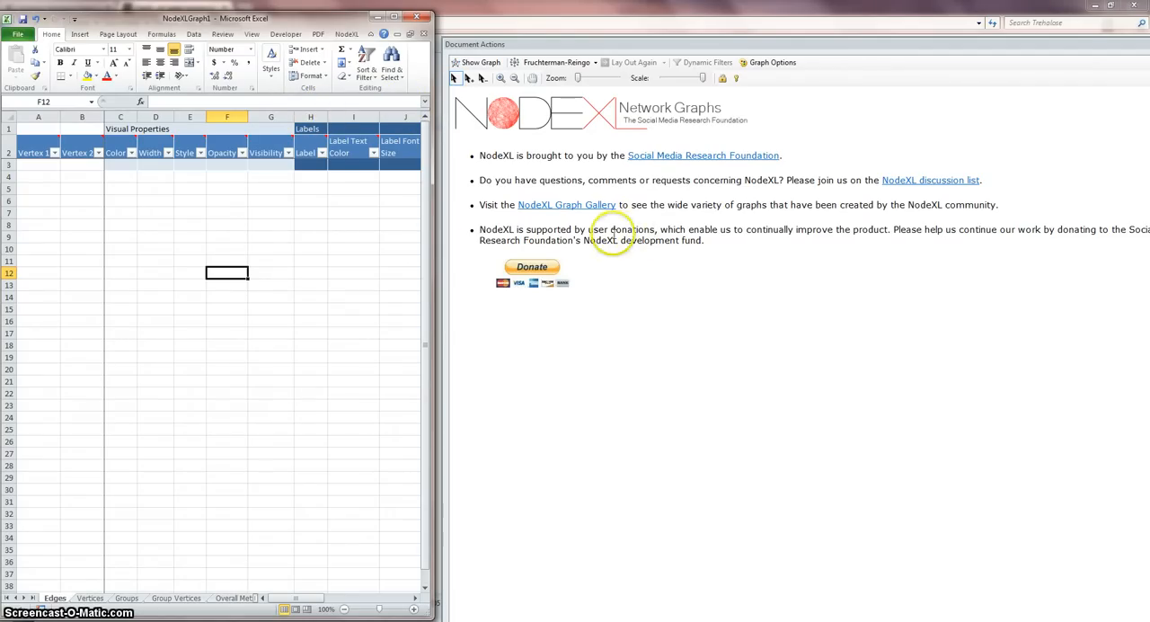
drag(705, 49, 909, 20)
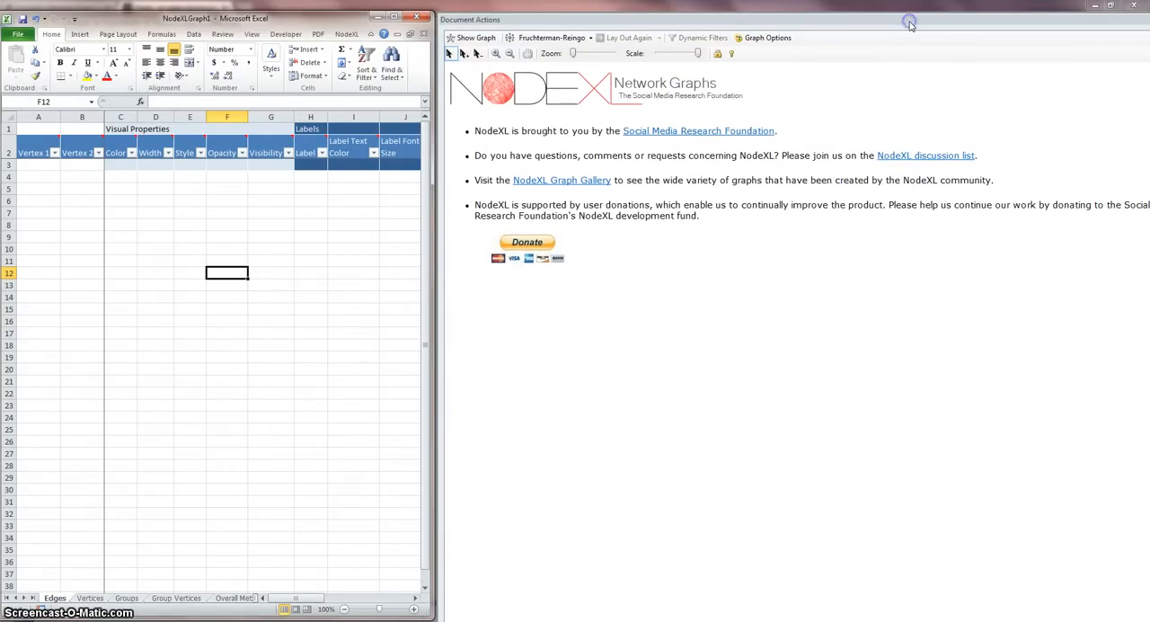
click(934, 399)
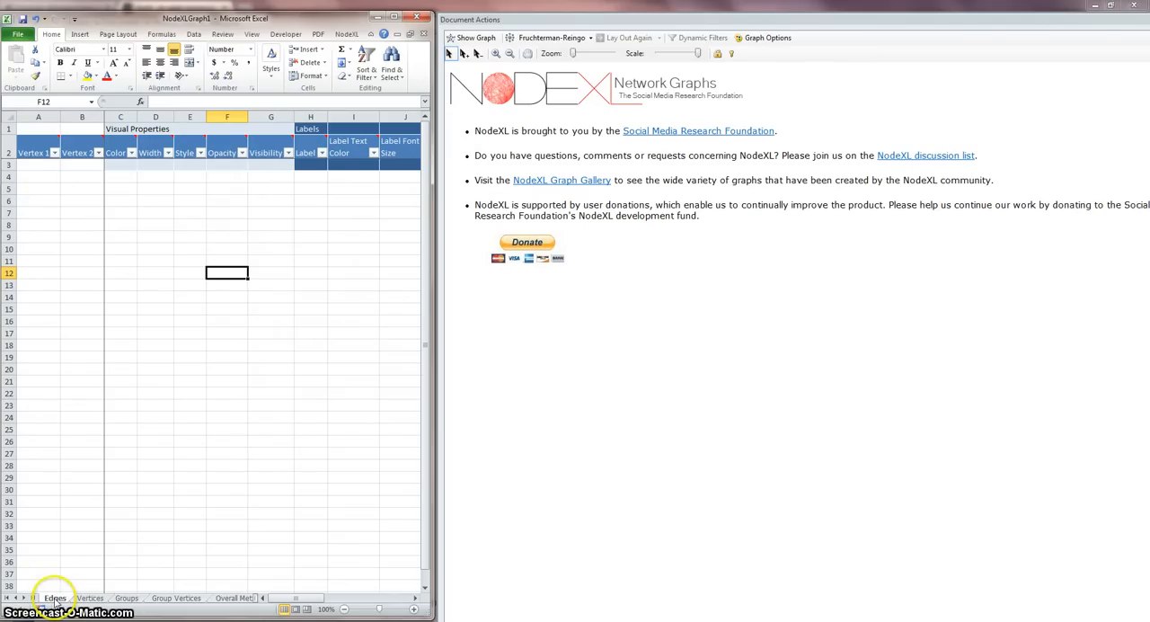
Step: Examine the empty template's Vertex 1 and Vertex 2 columns on the Edges sheet and the columns of the Vertices sheet
mouse_move(92, 153)
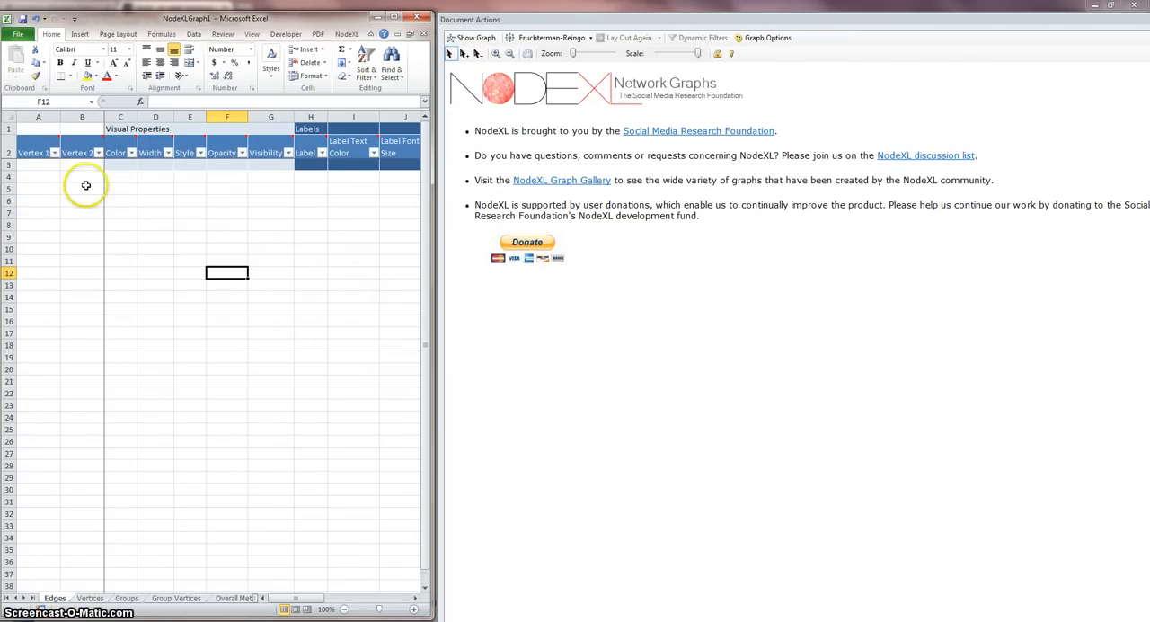
mouse_move(33, 151)
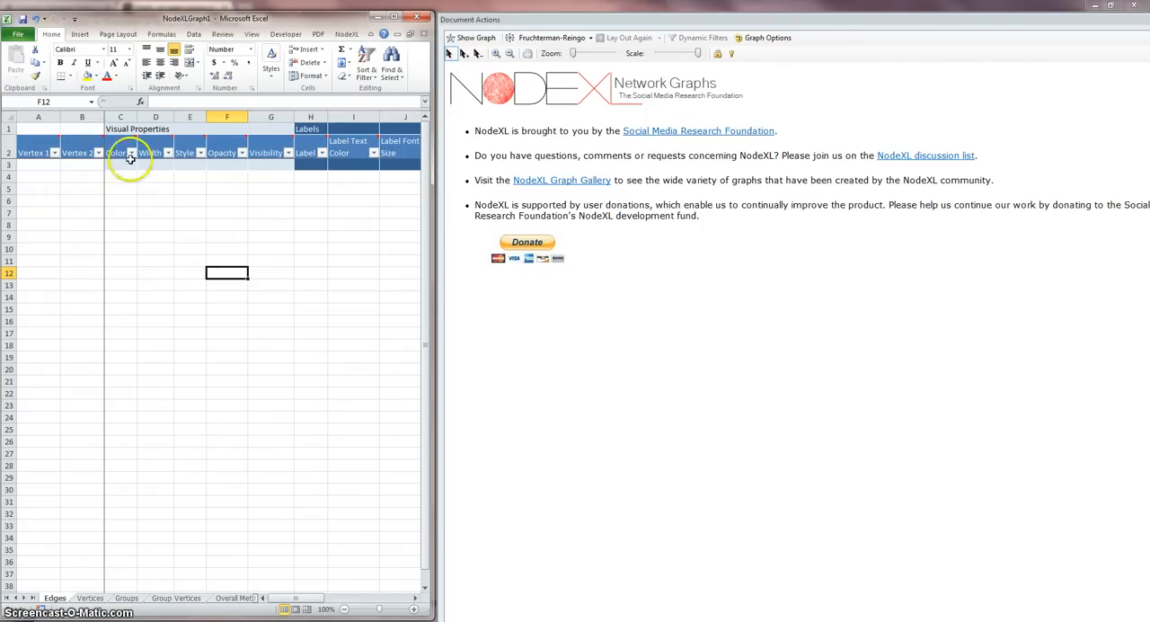
click(90, 597)
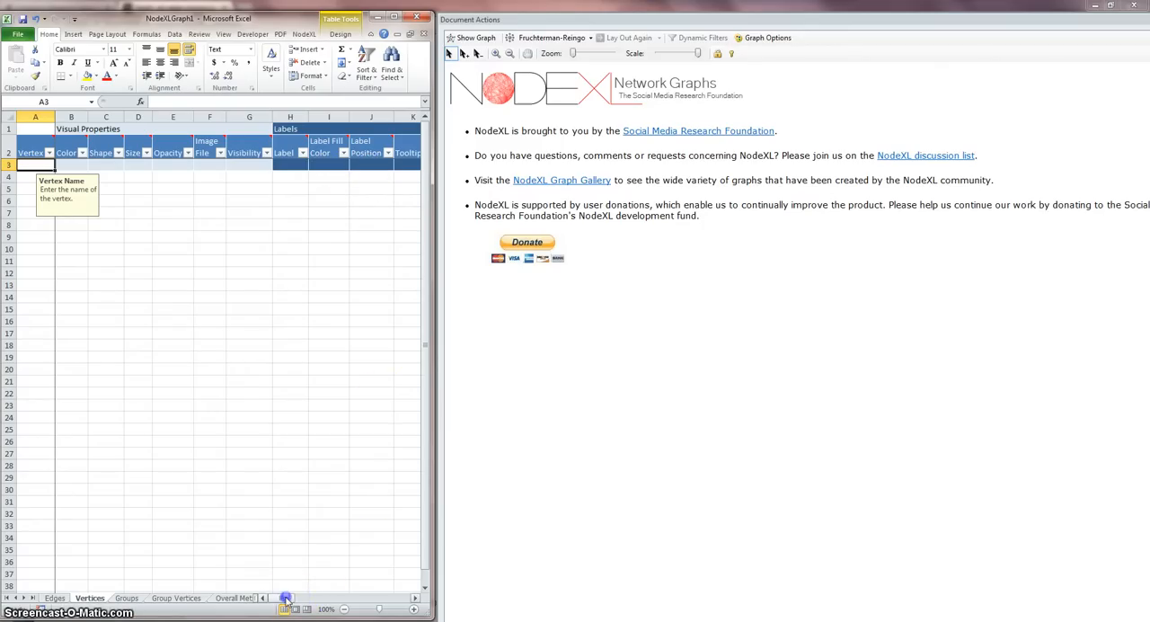
drag(286, 598, 312, 608)
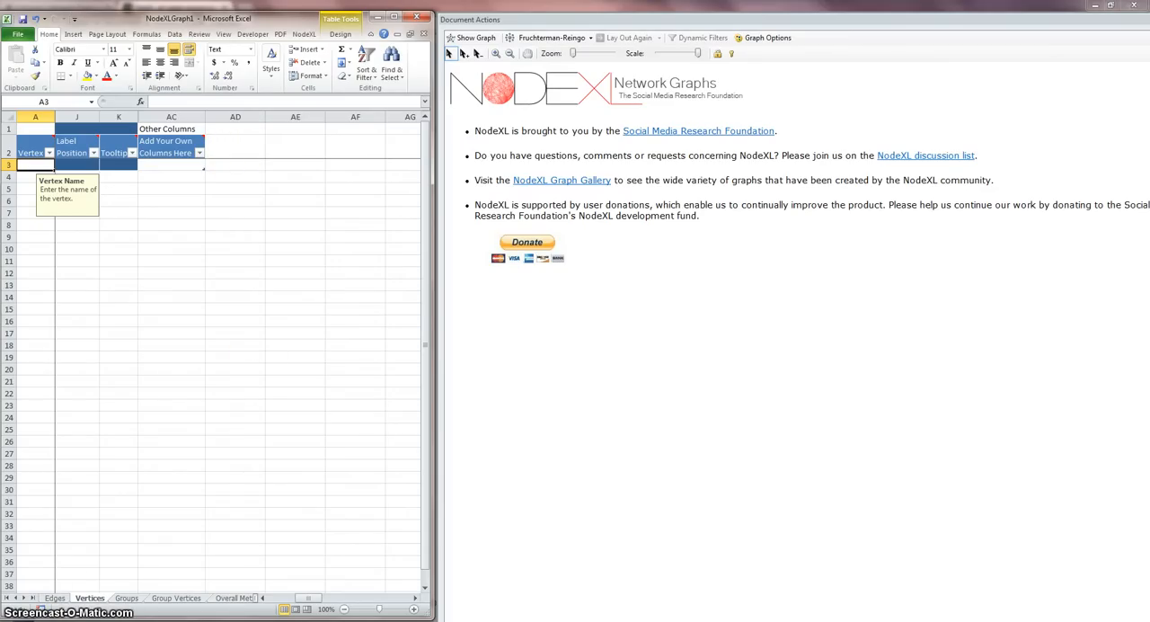
Step: Open the Metabolism-Trehalose_Pathway-1-16-13 -SPHERES workbook from the Trehalose folder
mouse_move(141, 620)
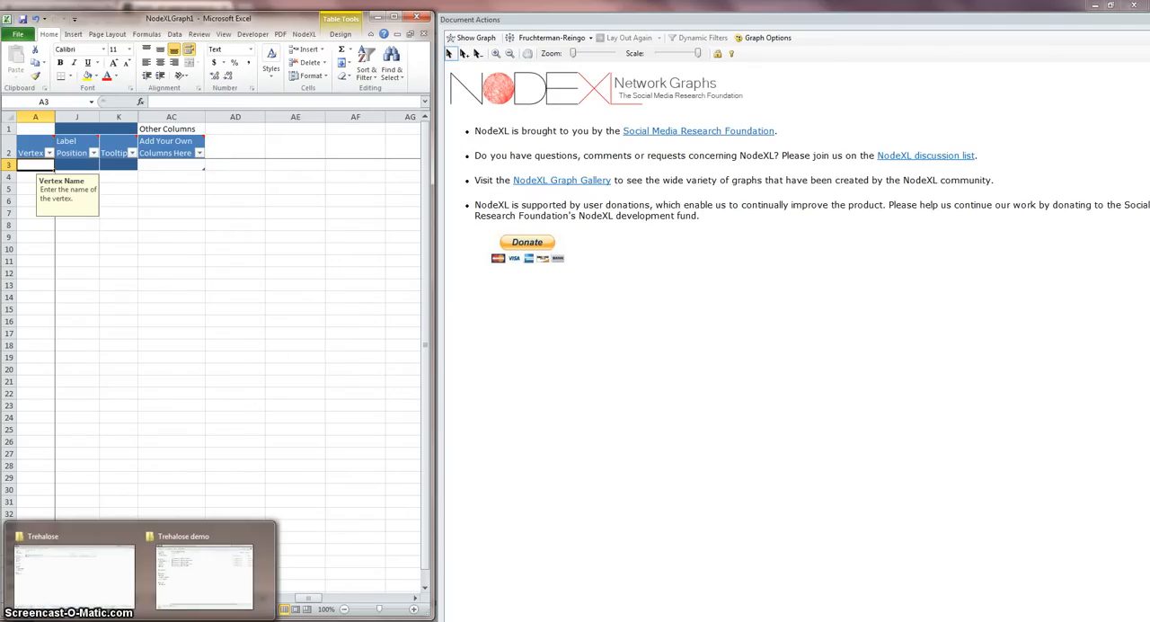
click(85, 575)
click(236, 114)
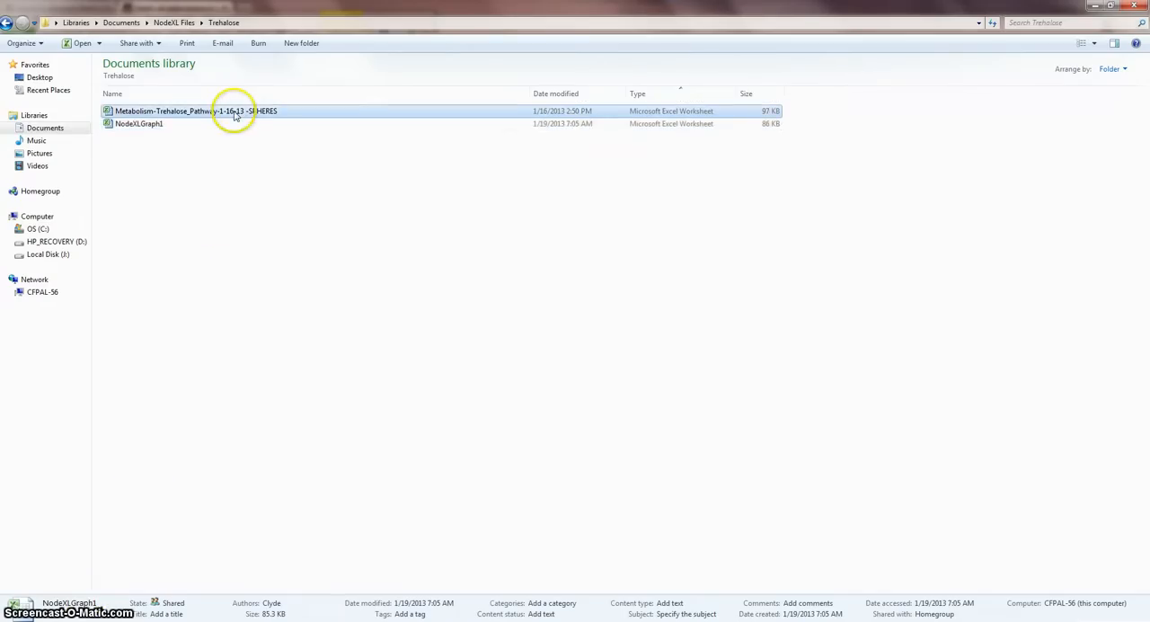
double_click(235, 113)
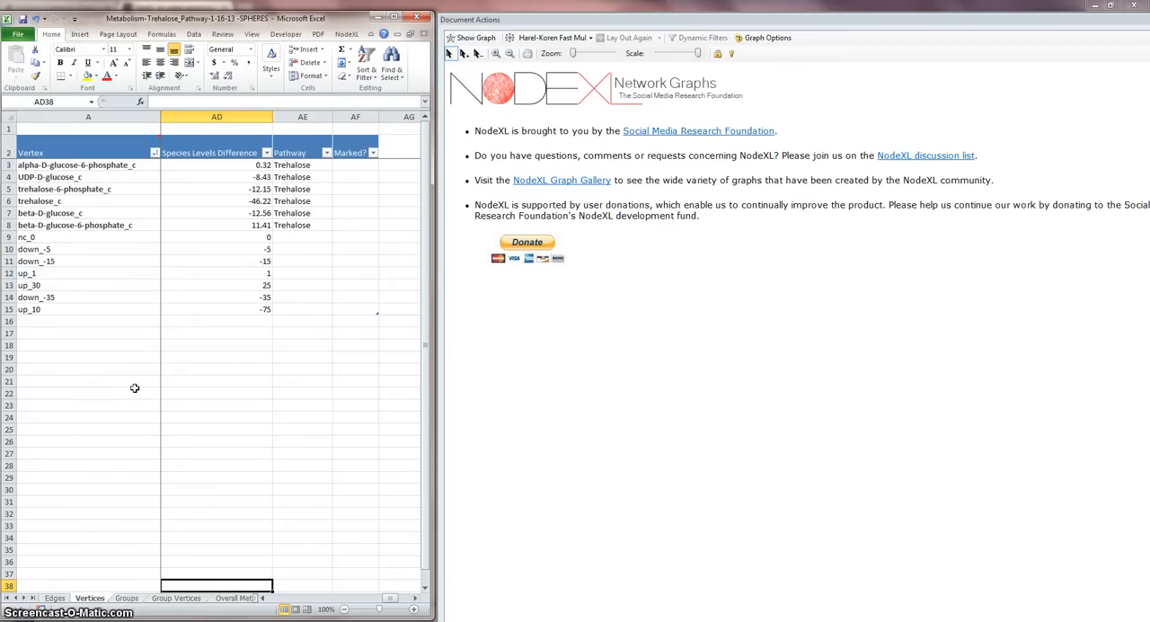
Step: Examine the Edges sheet's vertex pairs, visual properties, labels, reaction names, flux differences and gene expression columns
click(54, 597)
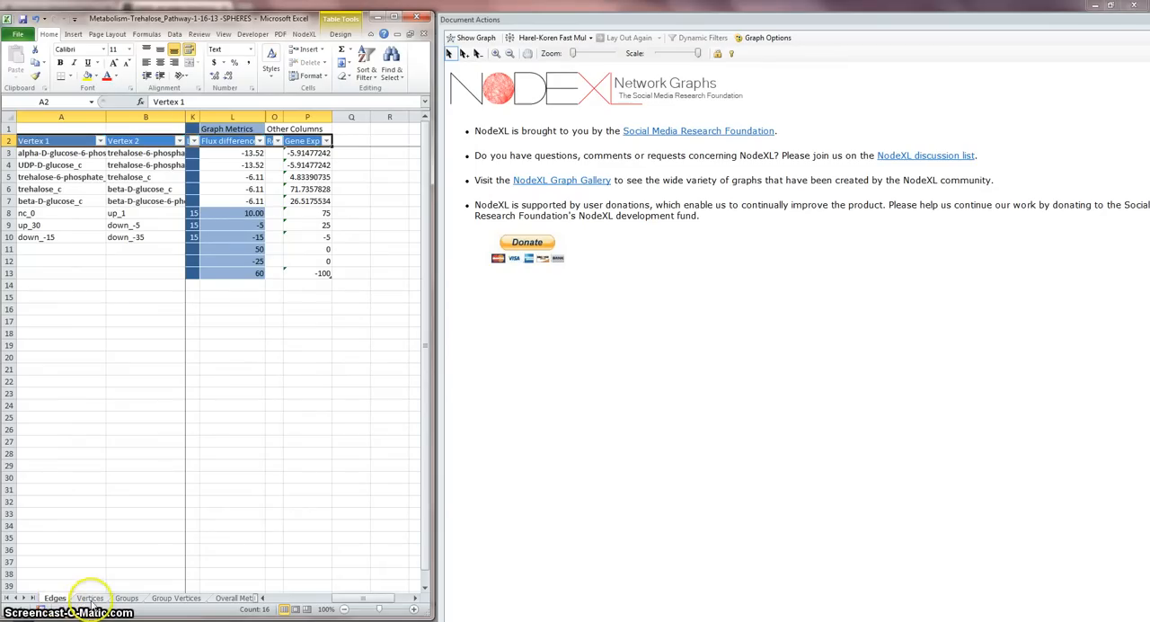
mouse_move(56, 144)
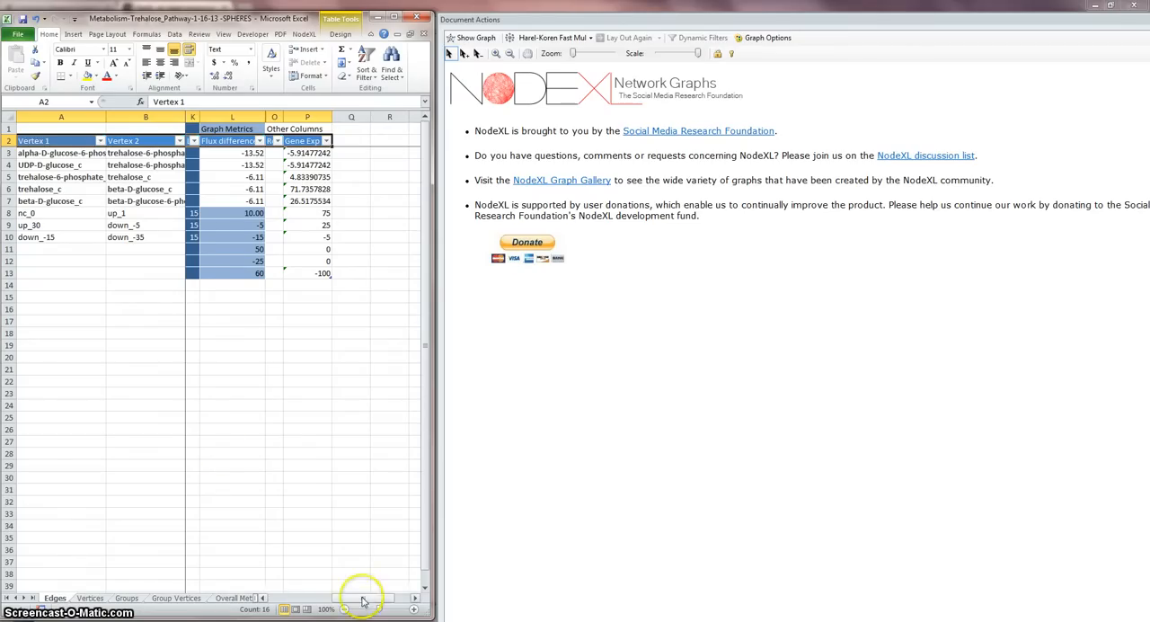
drag(361, 598, 290, 598)
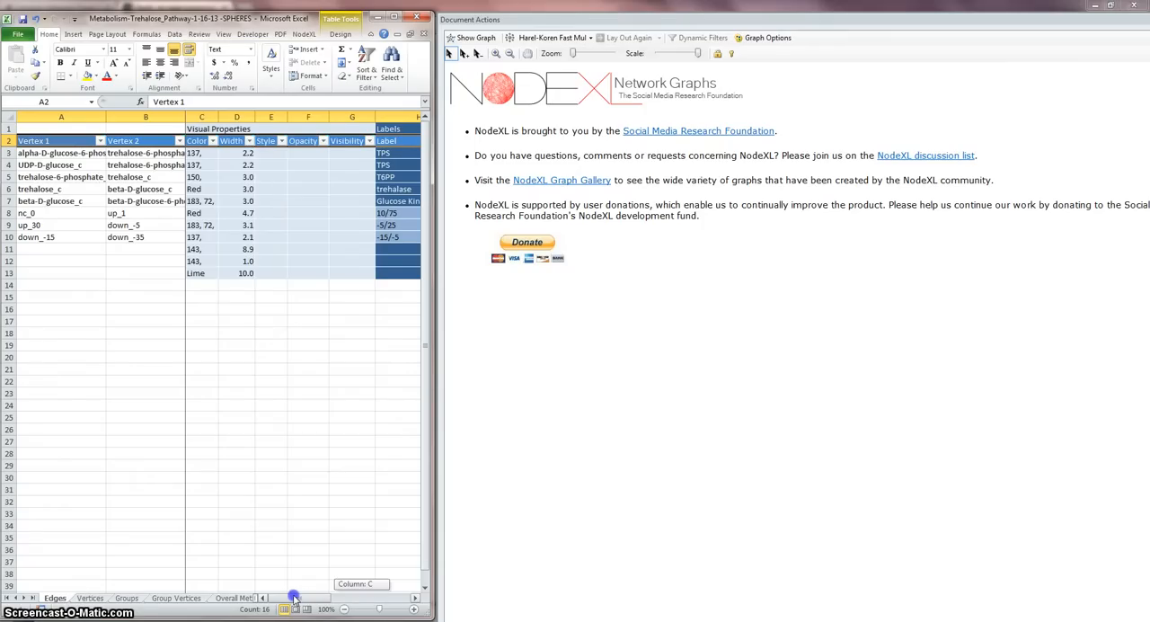
drag(293, 597, 339, 599)
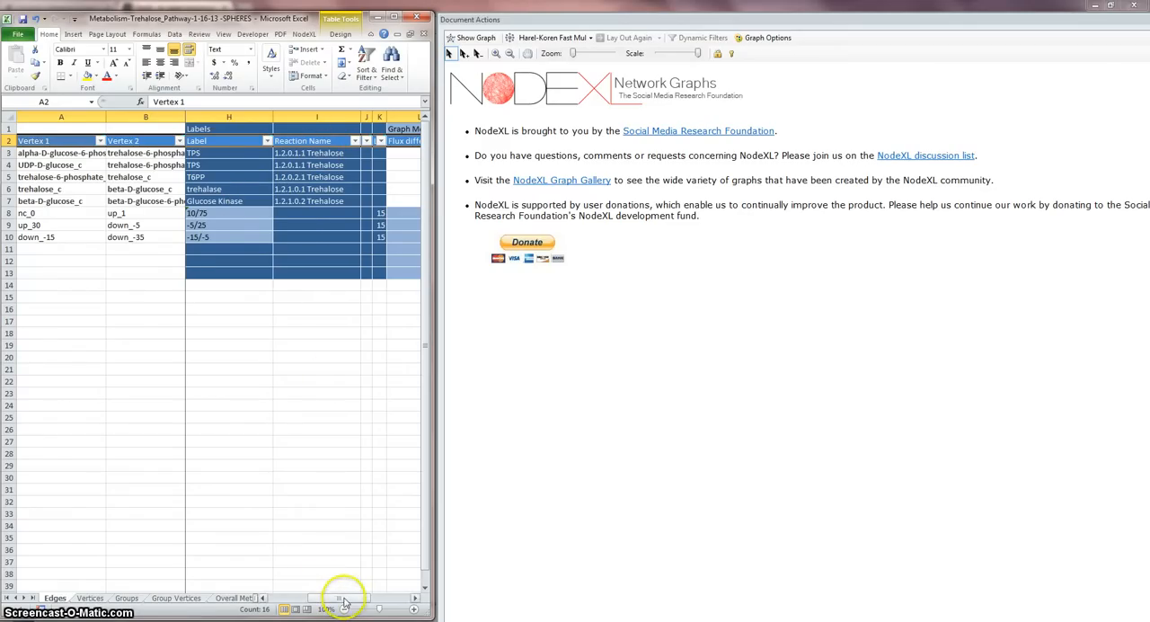
drag(344, 599, 366, 602)
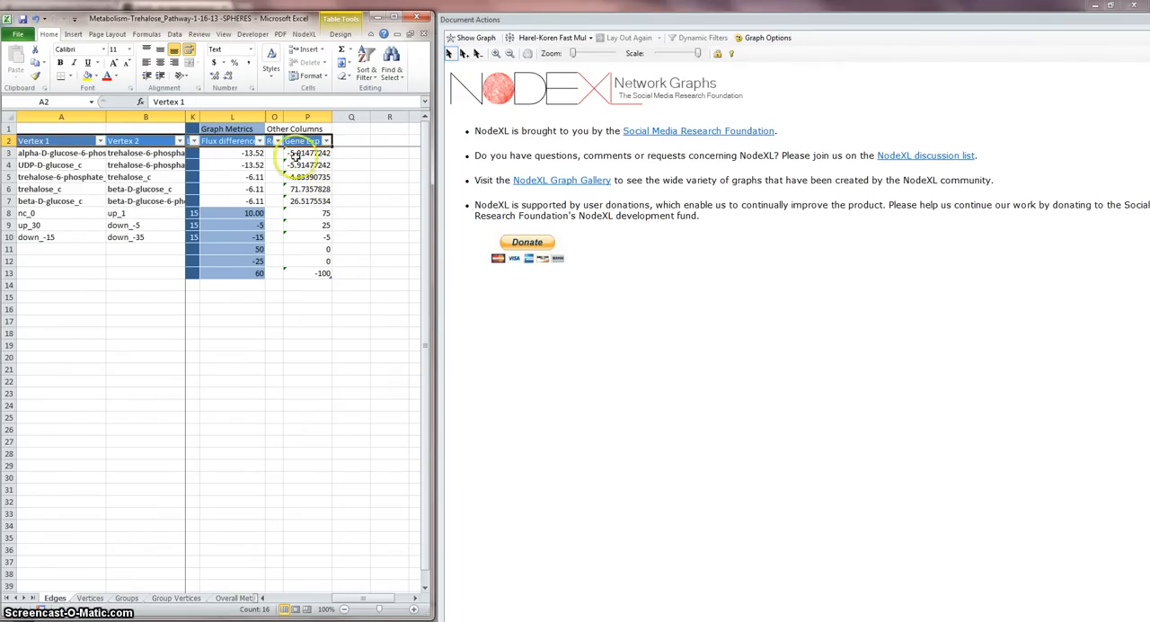
click(263, 597)
click(262, 597)
click(263, 597)
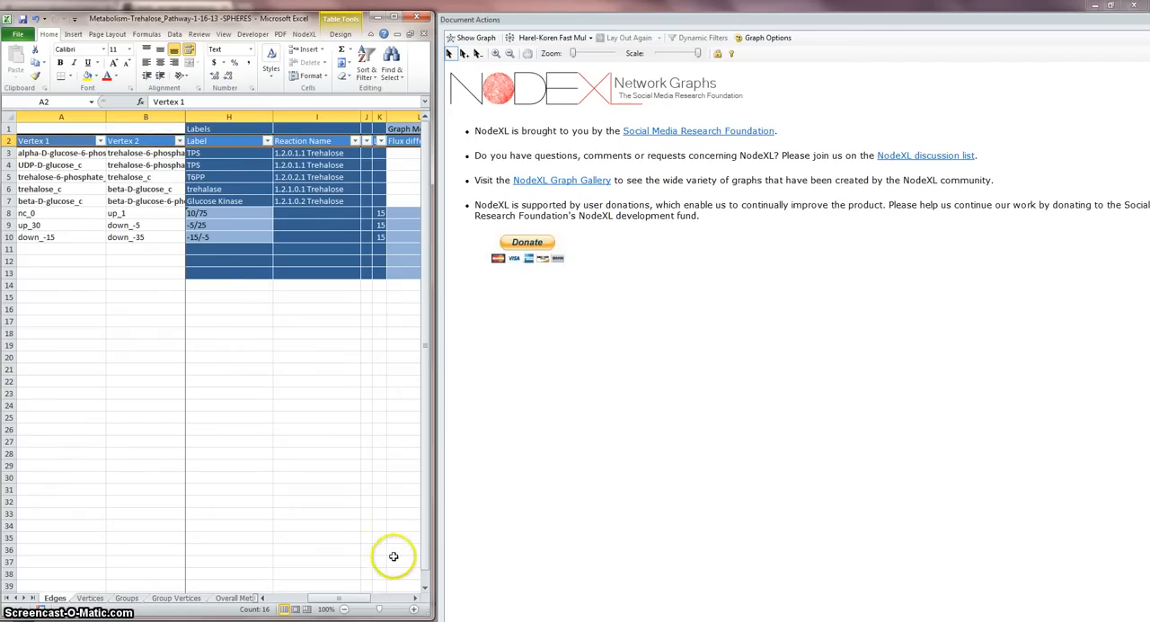
click(416, 600)
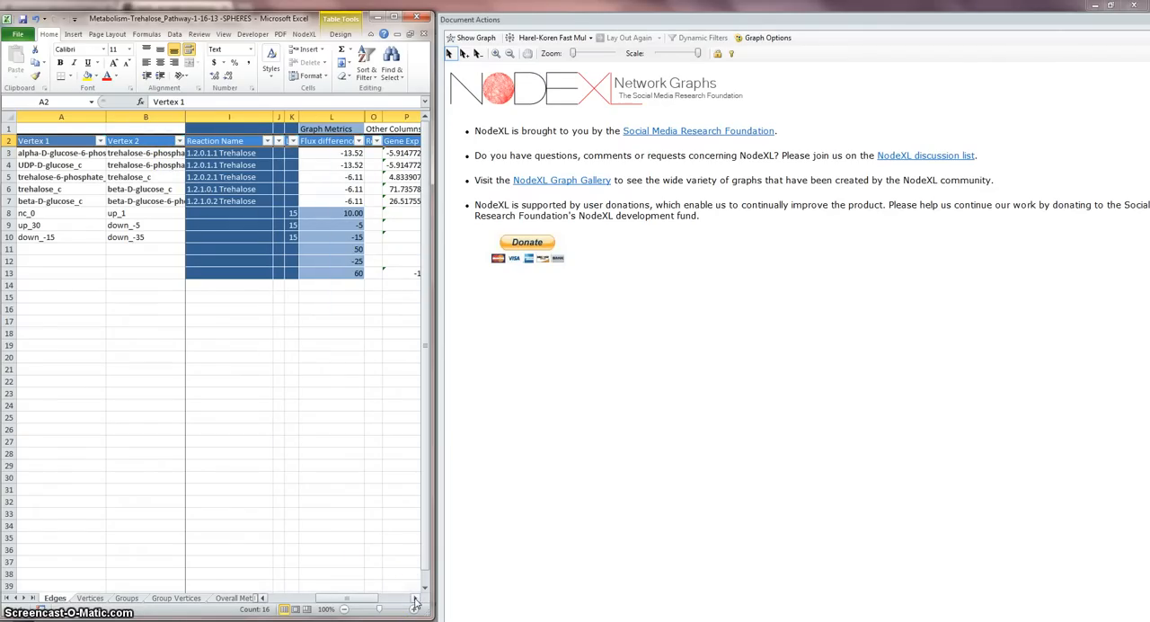
click(260, 597)
click(260, 598)
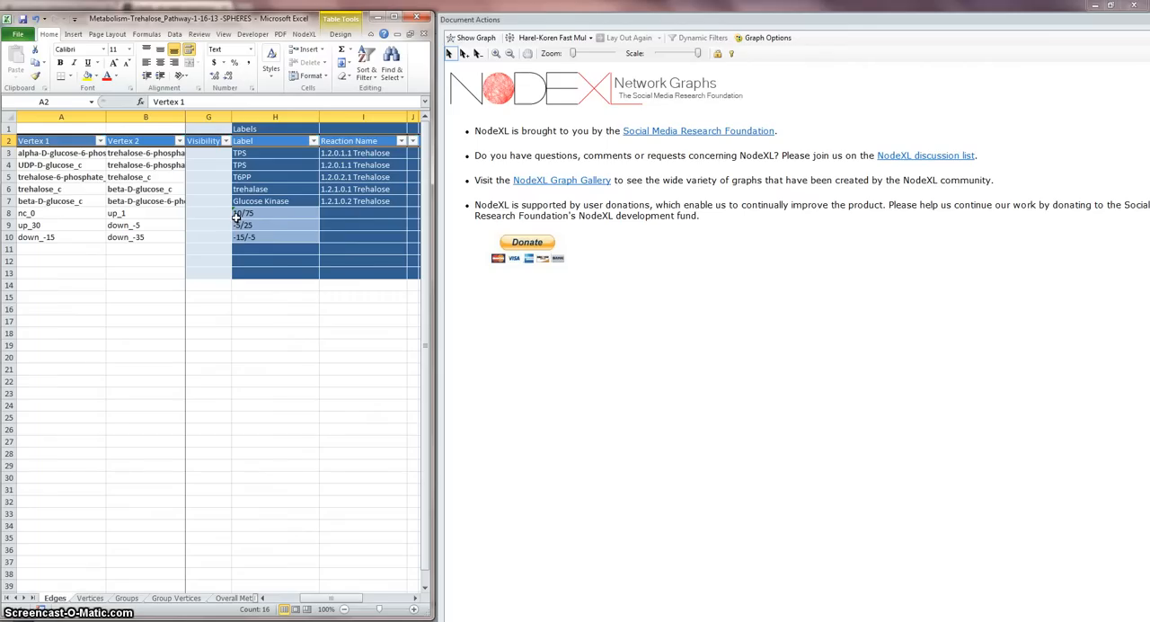
click(251, 220)
Step: Widen the Gene Exp % and Flux differences columns on the Edges sheet so their full headers fit
drag(333, 598, 376, 607)
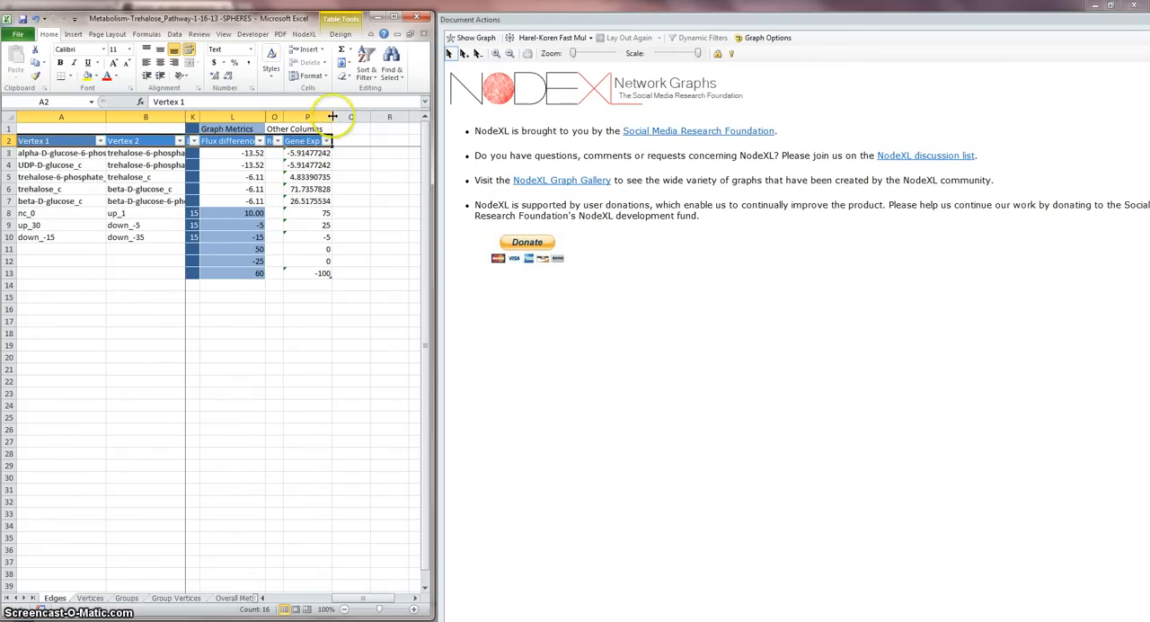
drag(331, 117, 379, 117)
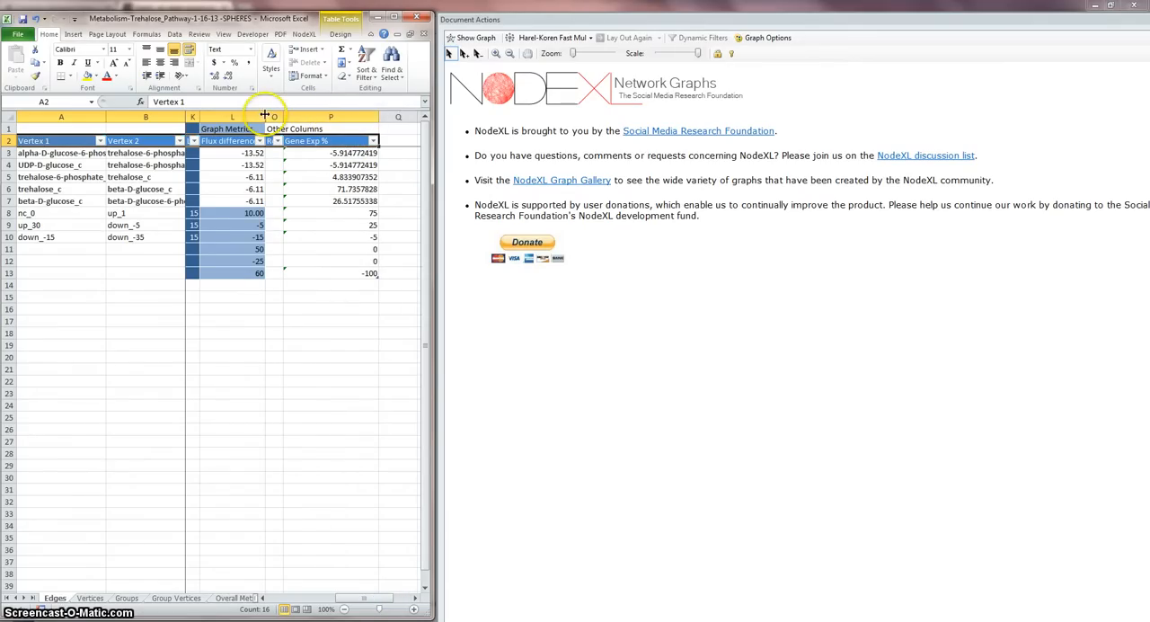
drag(265, 115, 293, 116)
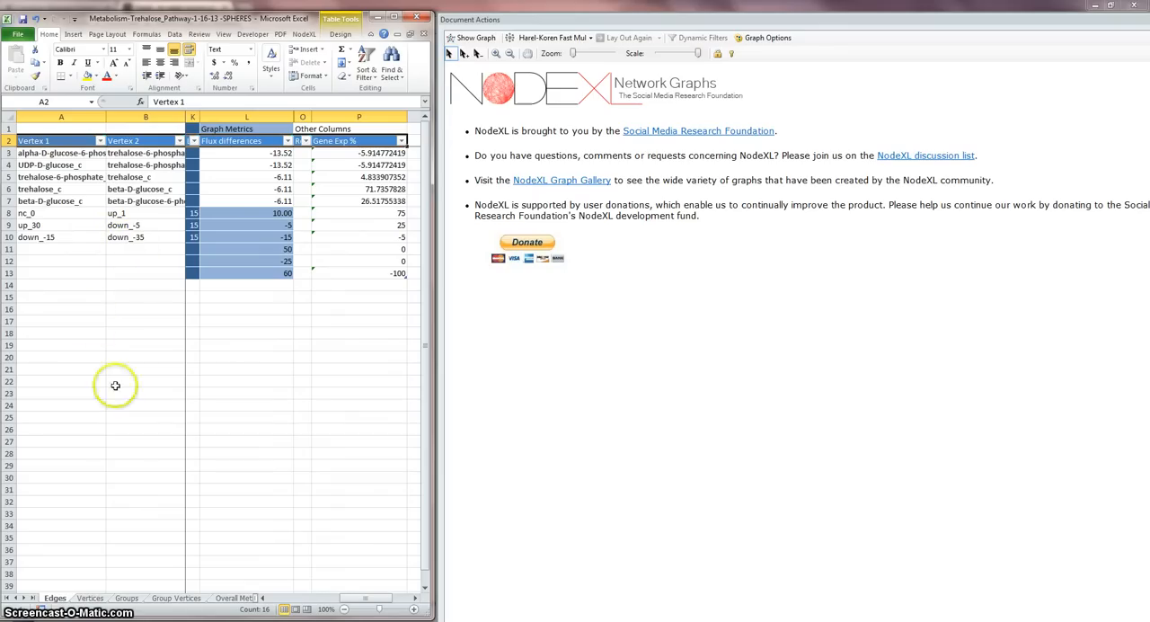
Step: Widen the Label column on the Vertices sheet to fit the full metabolite names
click(90, 598)
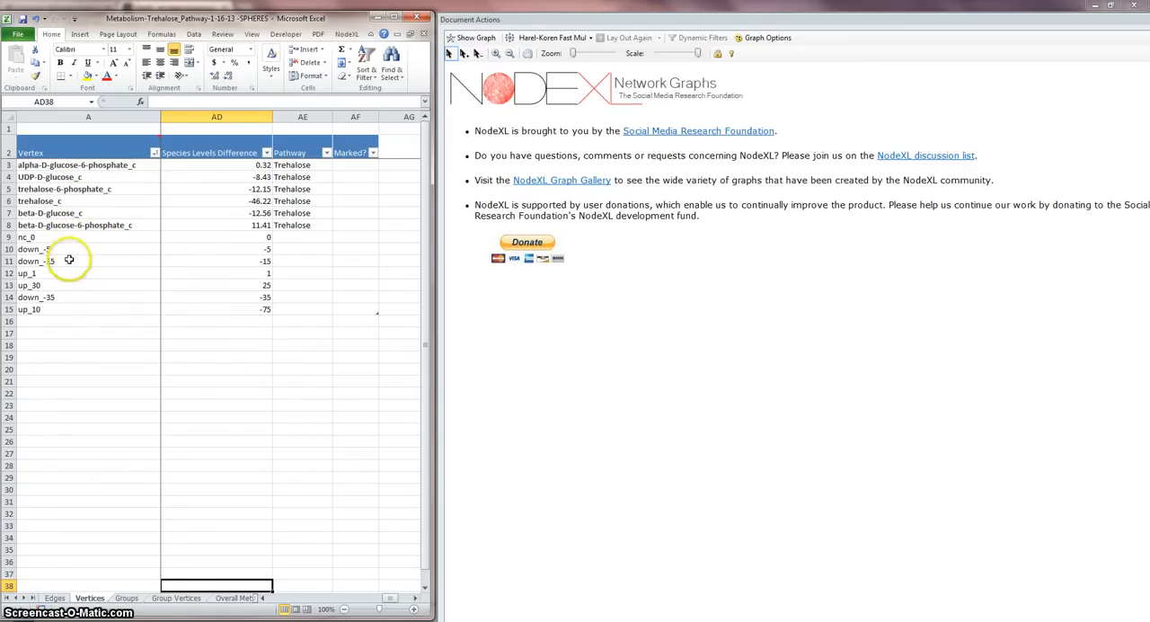
click(74, 321)
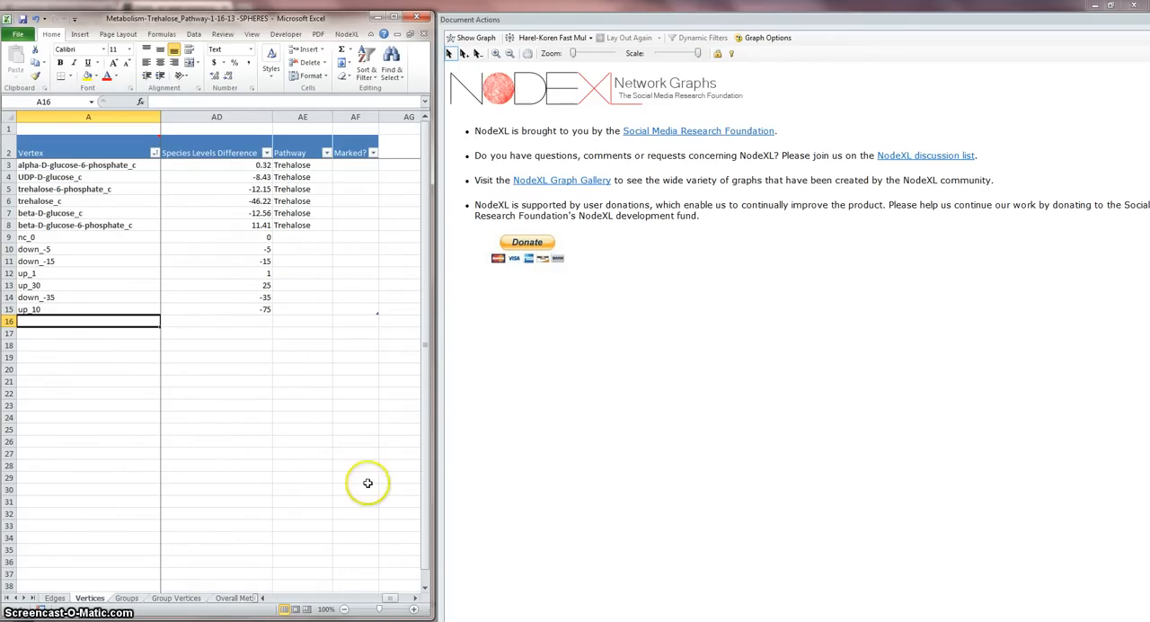
drag(393, 600, 309, 614)
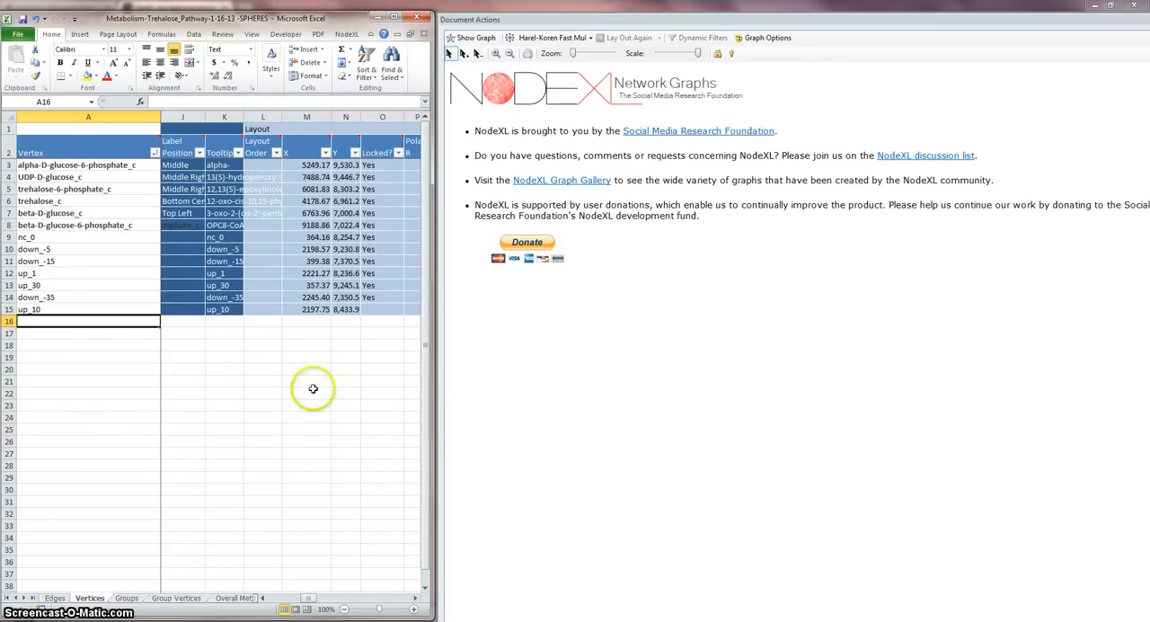
click(309, 598)
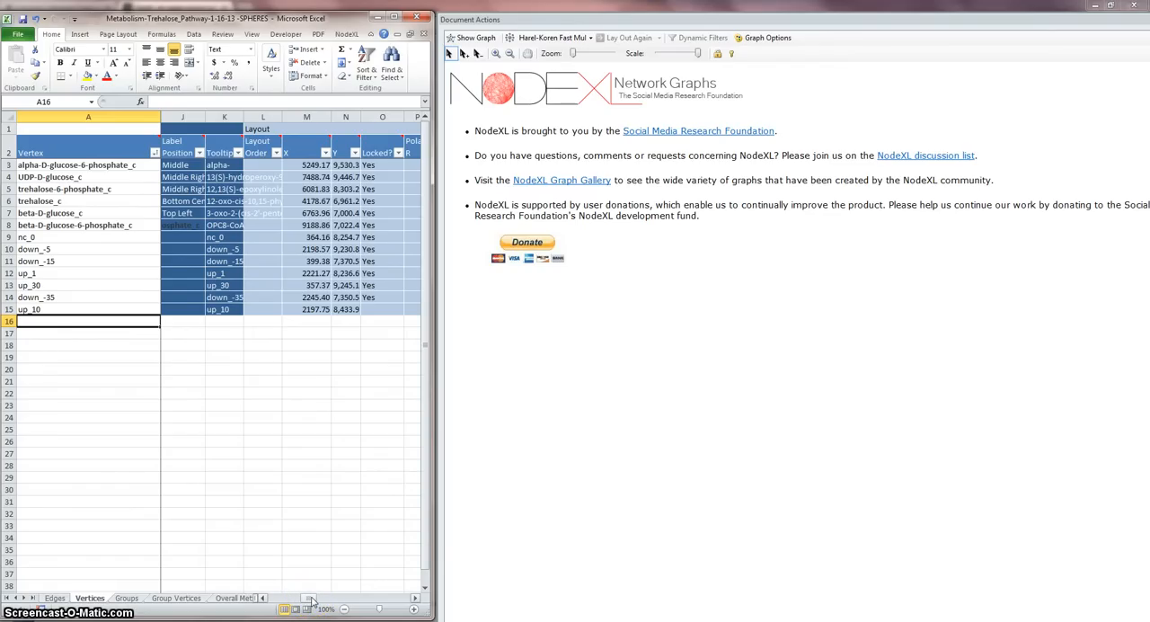
drag(309, 597, 298, 595)
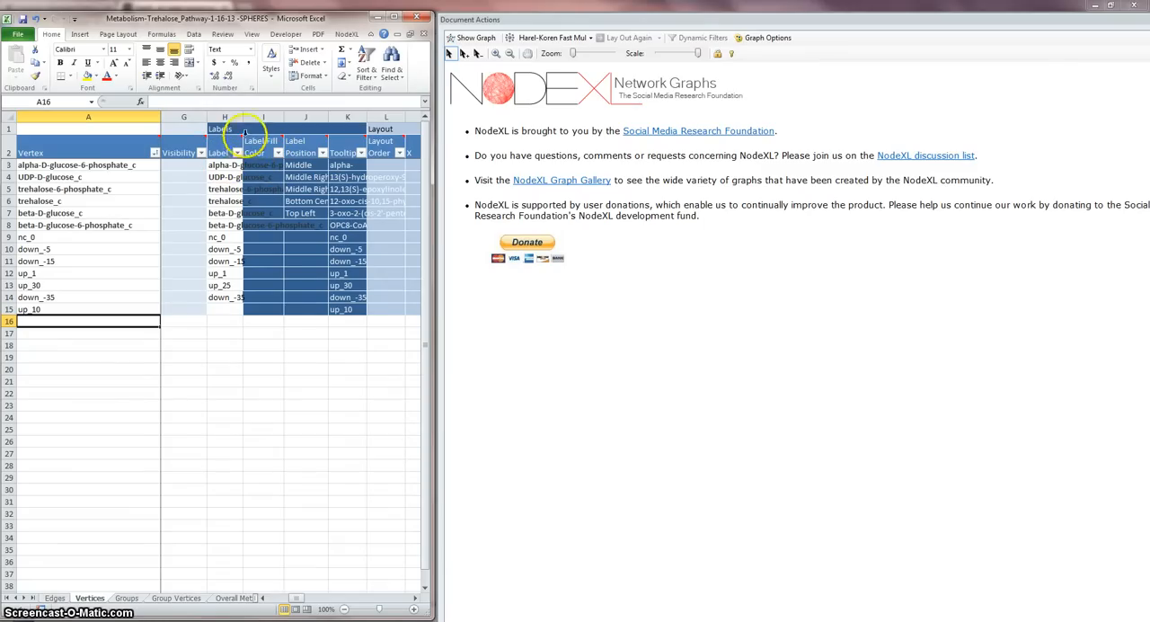
drag(242, 116, 326, 127)
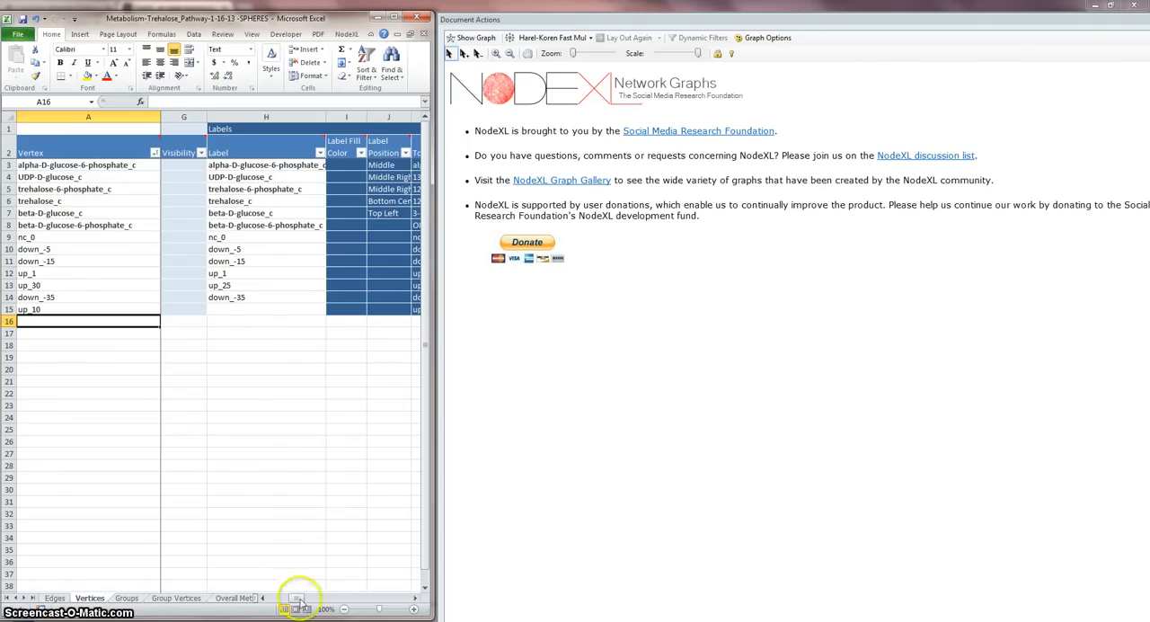
Step: Examine the Vertices sheet's color, shape and size columns and its Species Levels Difference and Pathway columns
drag(296, 599, 266, 595)
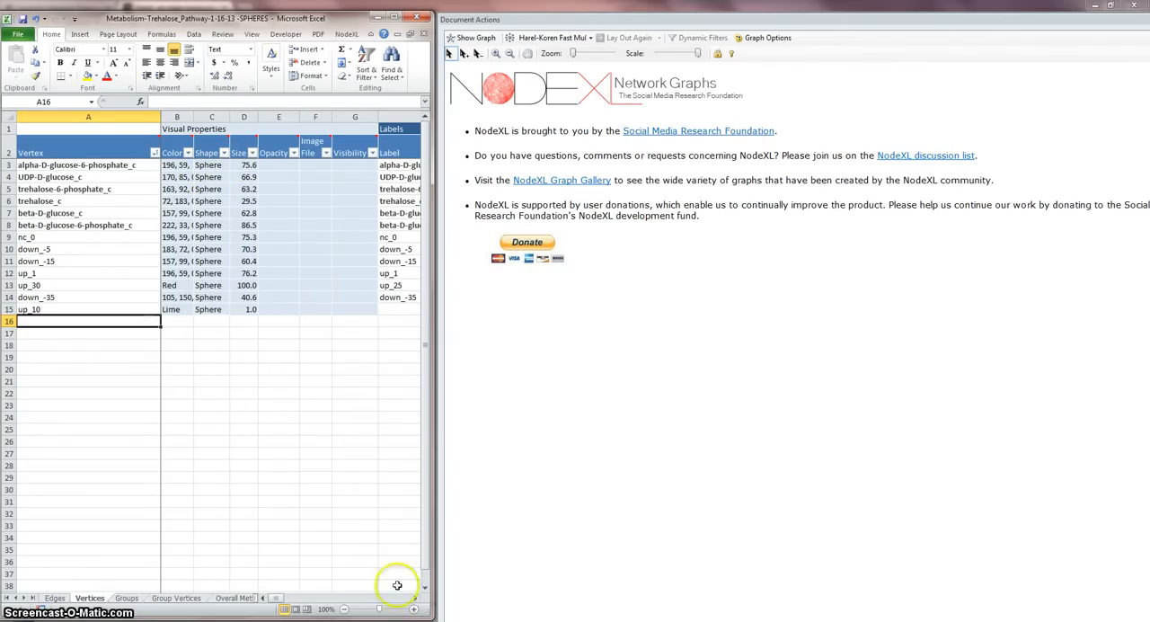
drag(281, 600, 384, 610)
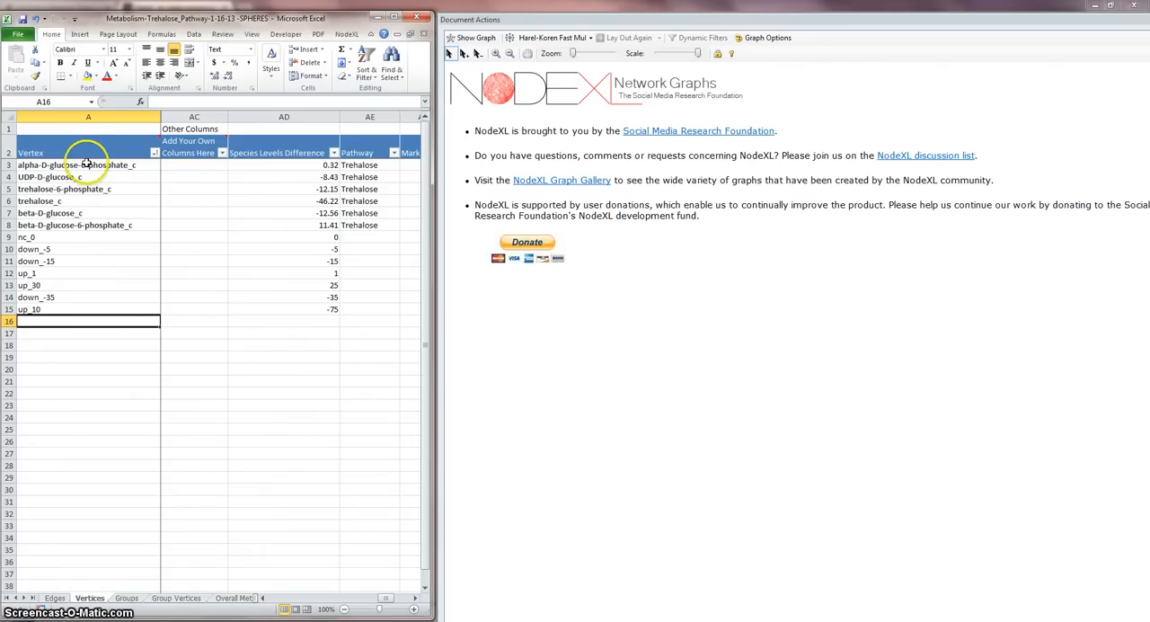
Step: Read the full reaction names of the TPS, trehalase and Glucose Kinase edges on the Edges sheet
click(55, 598)
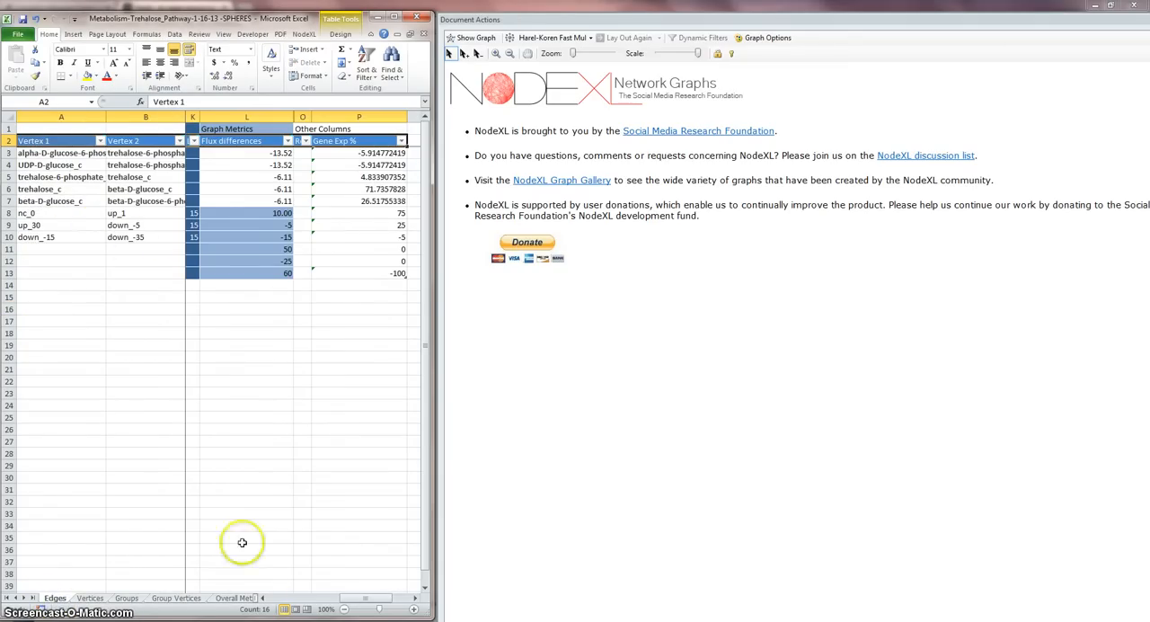
drag(357, 600, 320, 600)
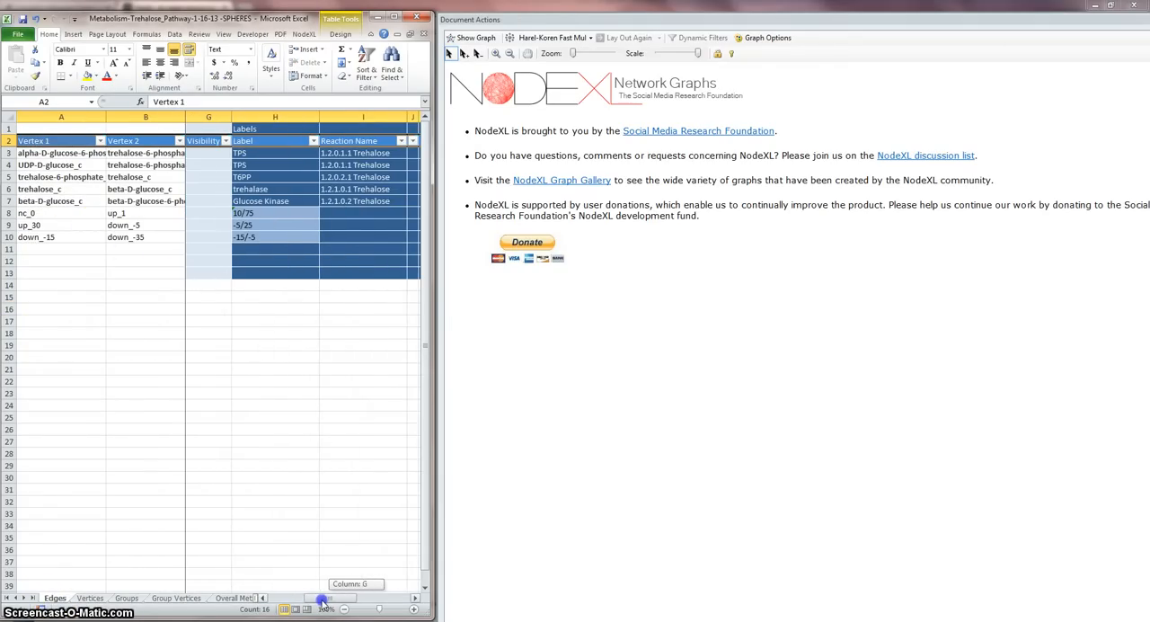
click(351, 156)
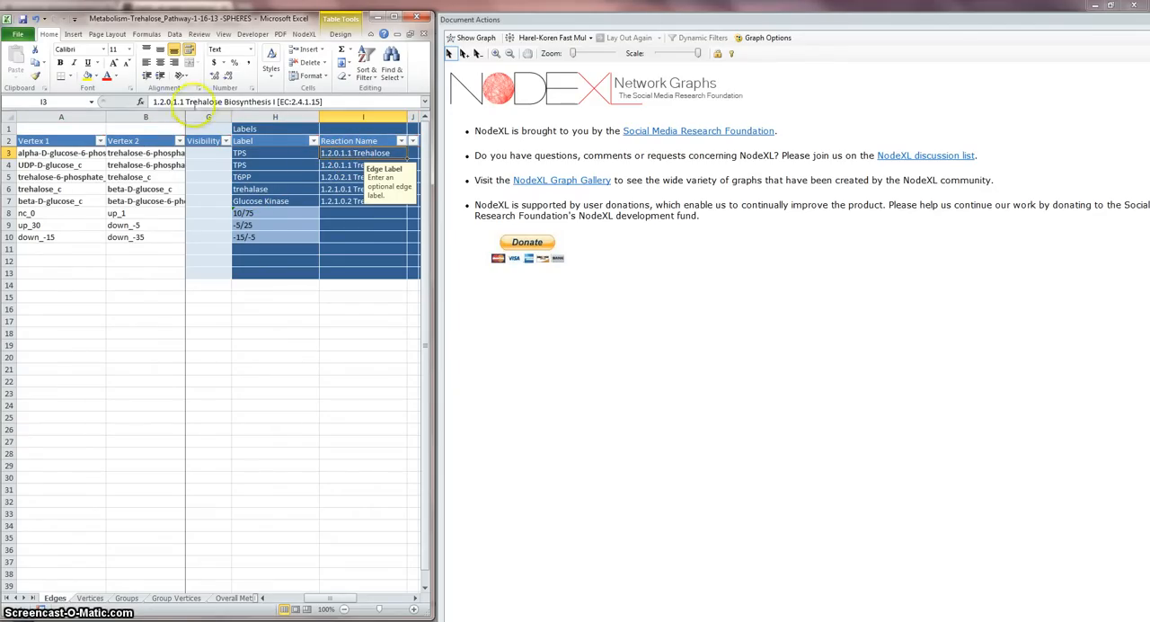
click(351, 189)
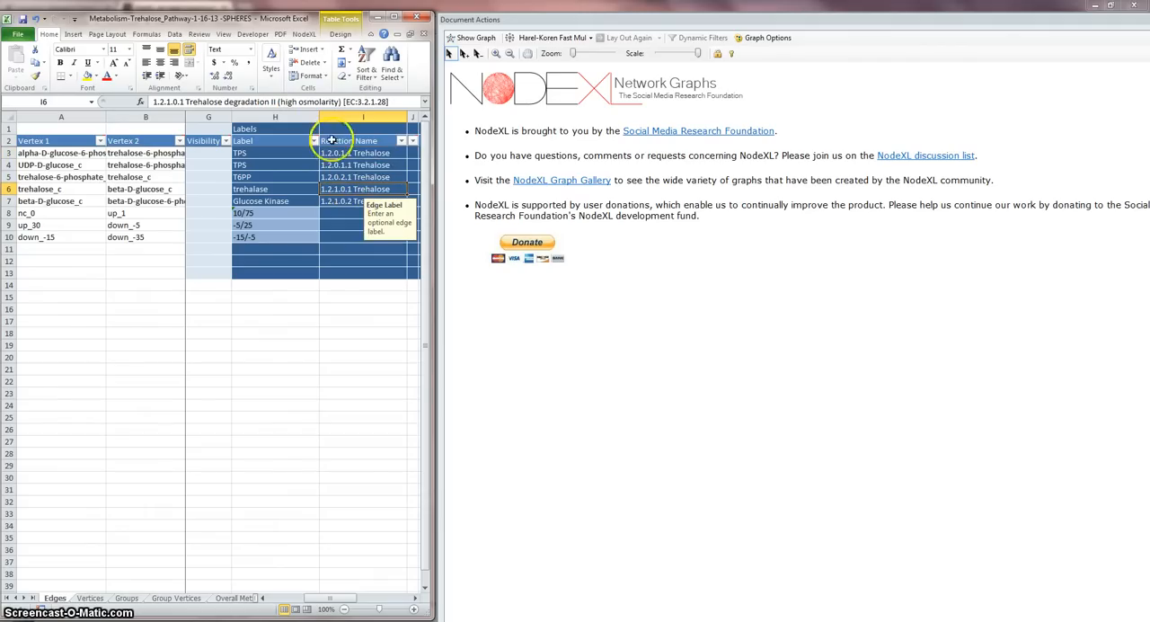
click(343, 201)
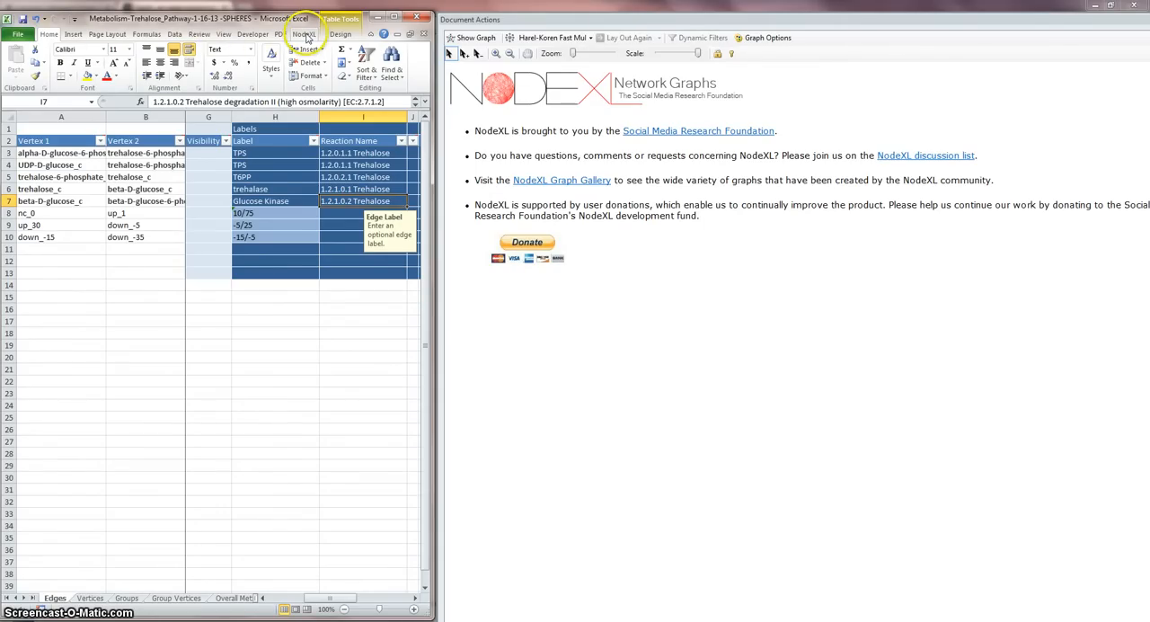
Step: Open NodeXL's Autofill Columns settings for the graph's visual properties
click(305, 34)
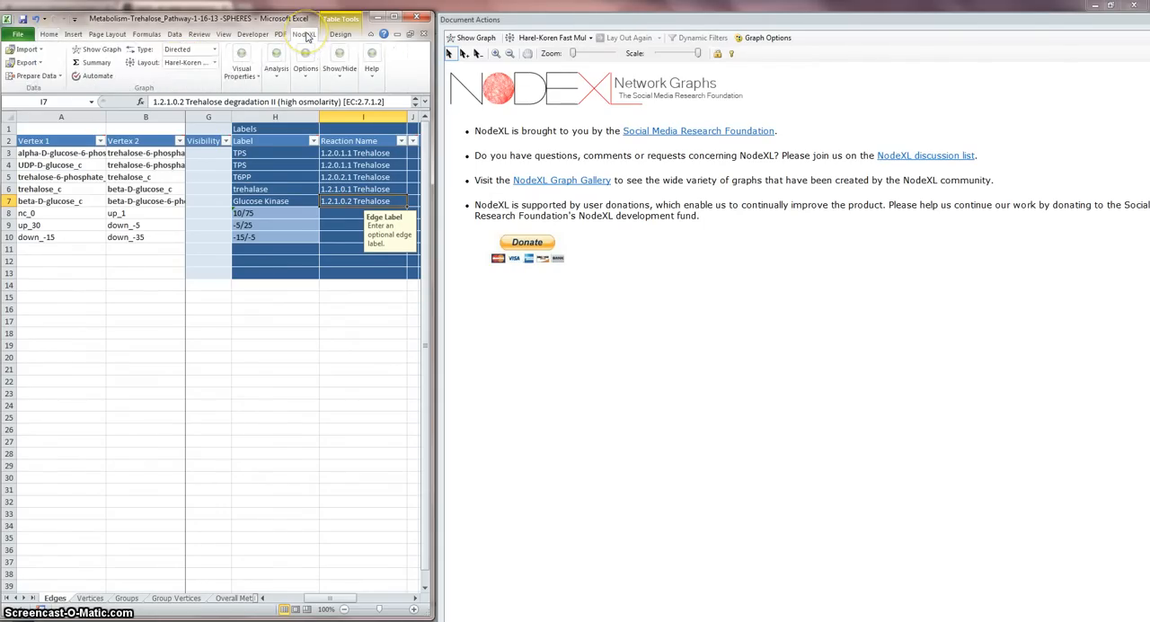
click(379, 18)
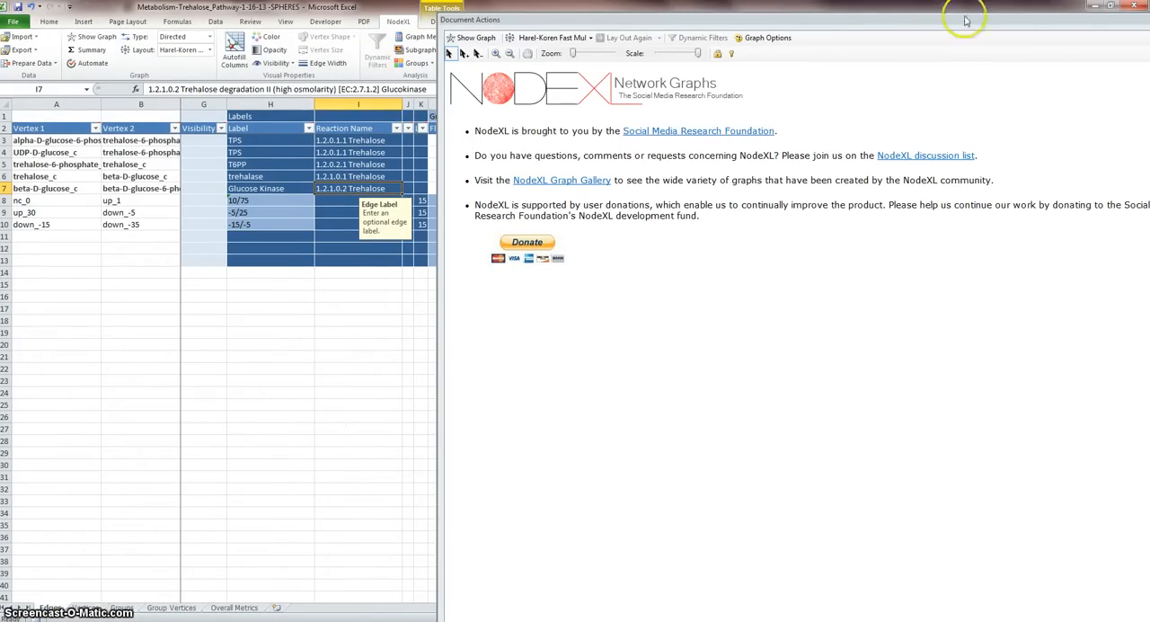
click(1112, 7)
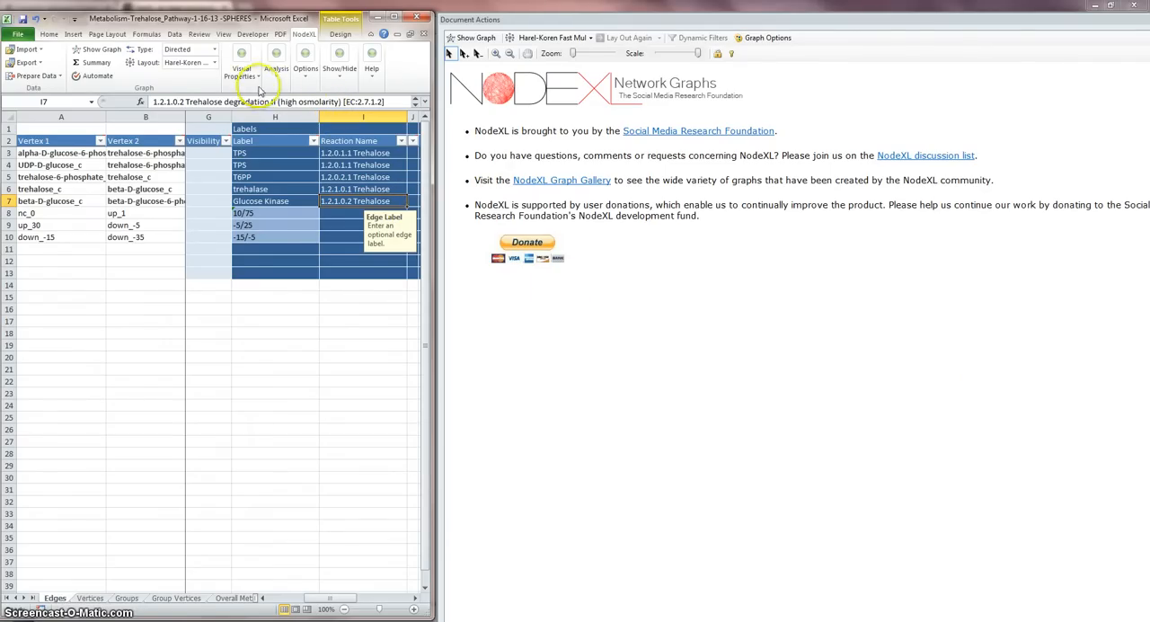
click(241, 70)
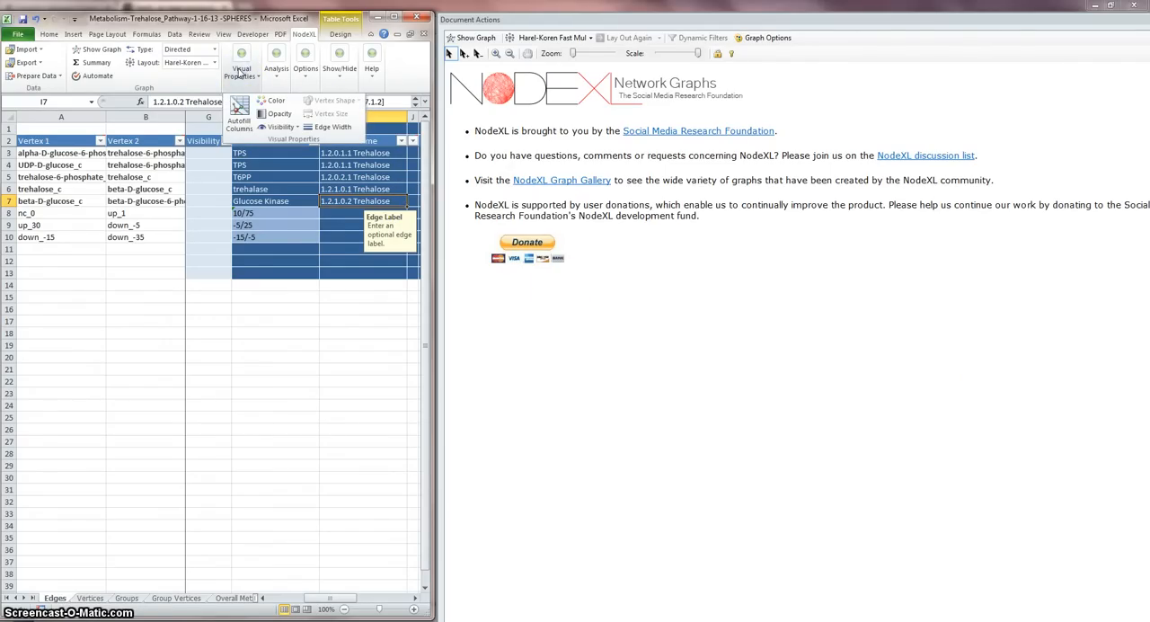
click(238, 108)
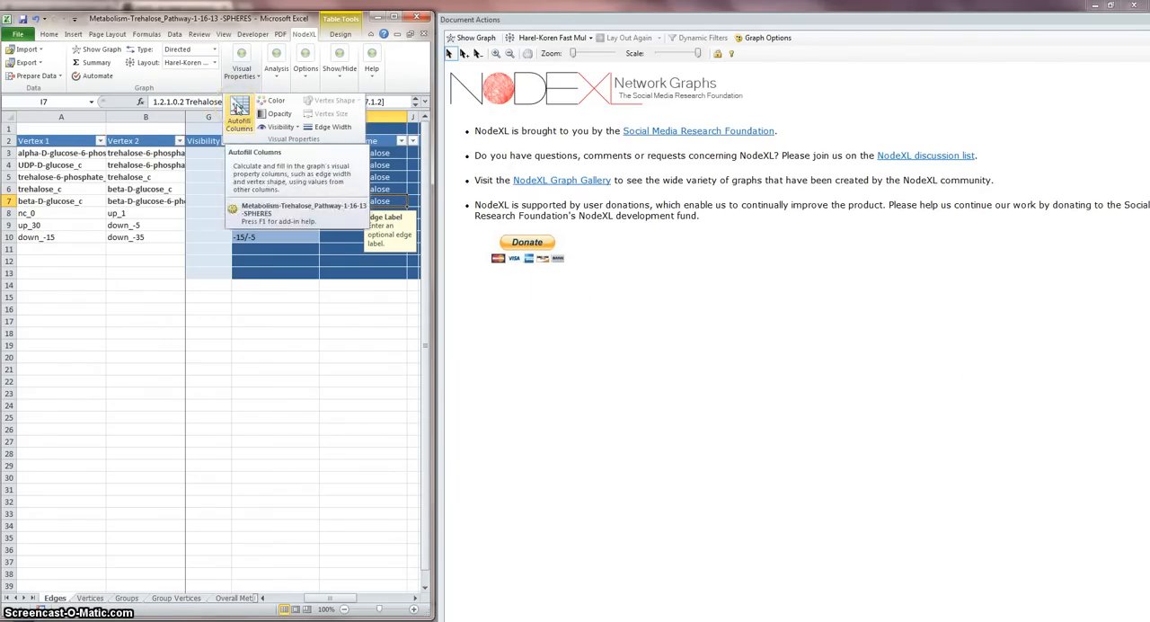
click(238, 106)
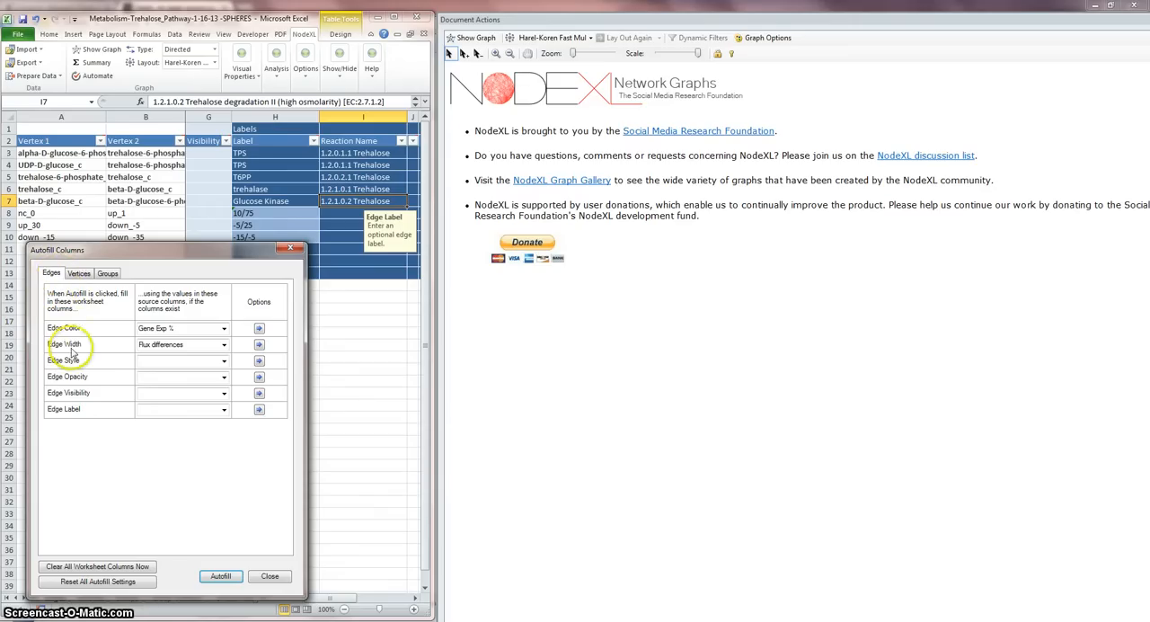
Step: Map Vertex Color to Species Levels Difference as numbers, from green for the smallest to red for the largest
click(80, 273)
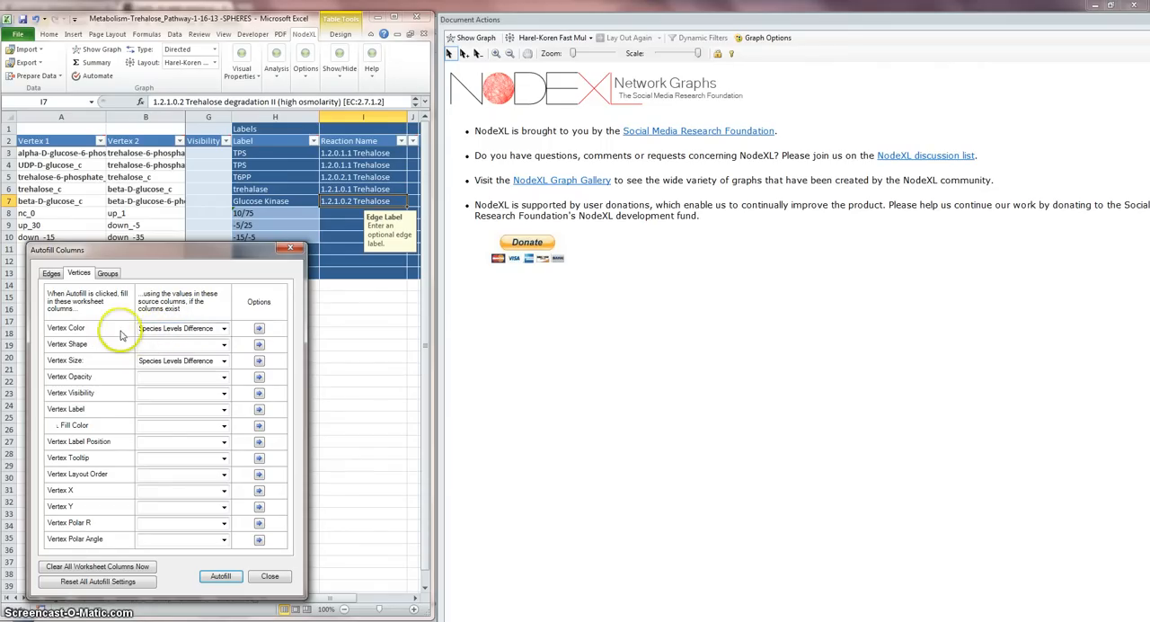
click(223, 329)
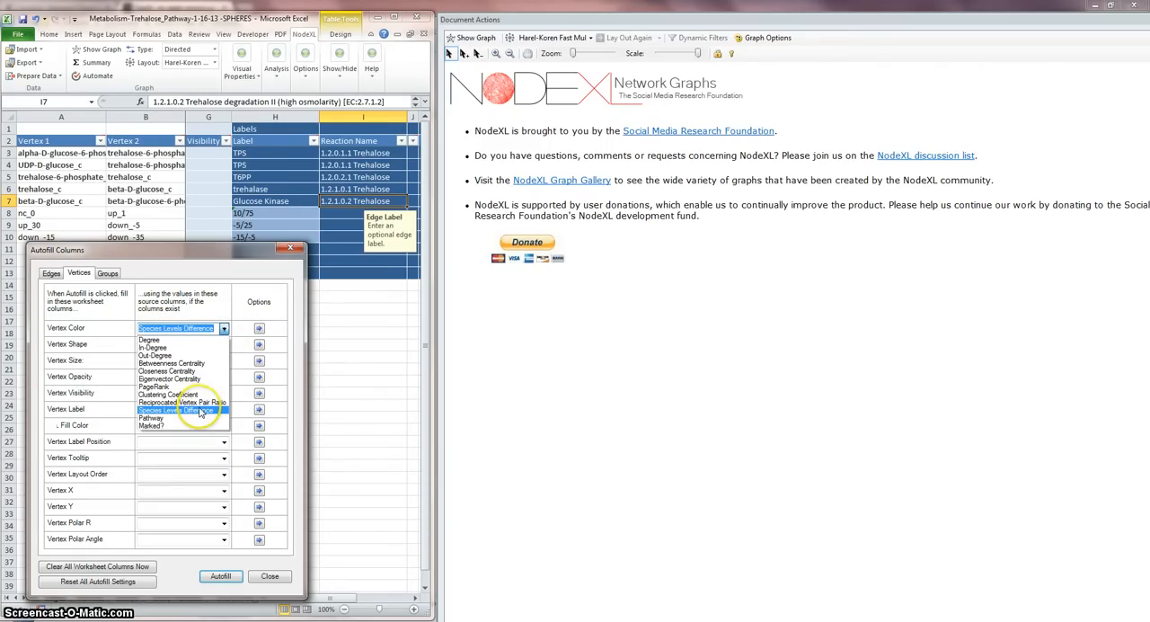
click(200, 411)
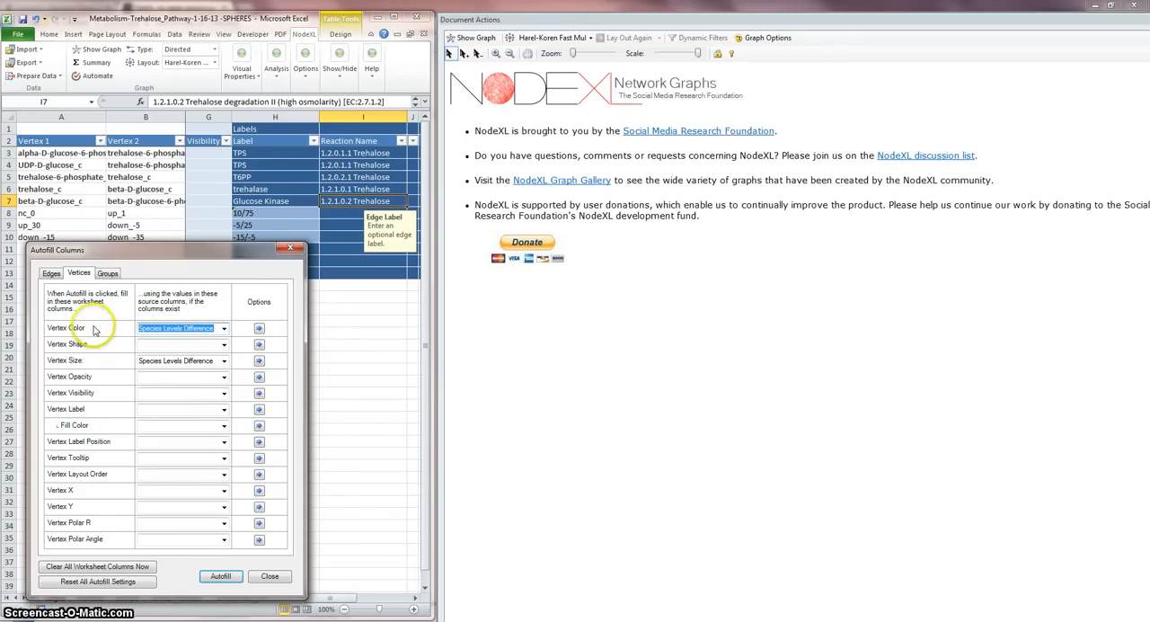
click(259, 328)
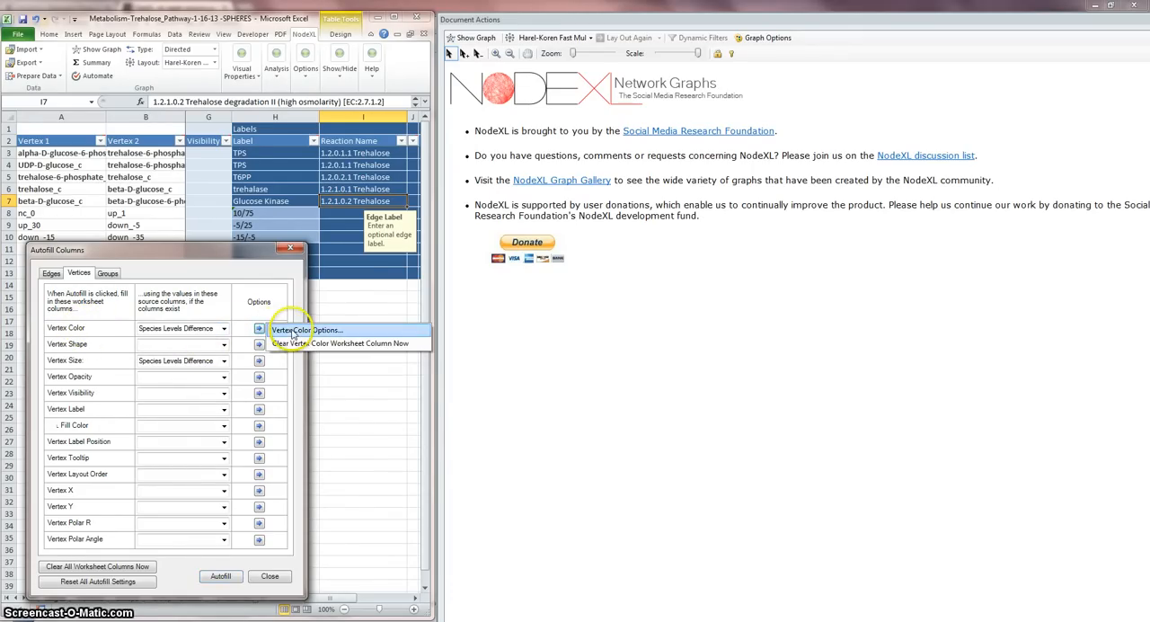
click(293, 330)
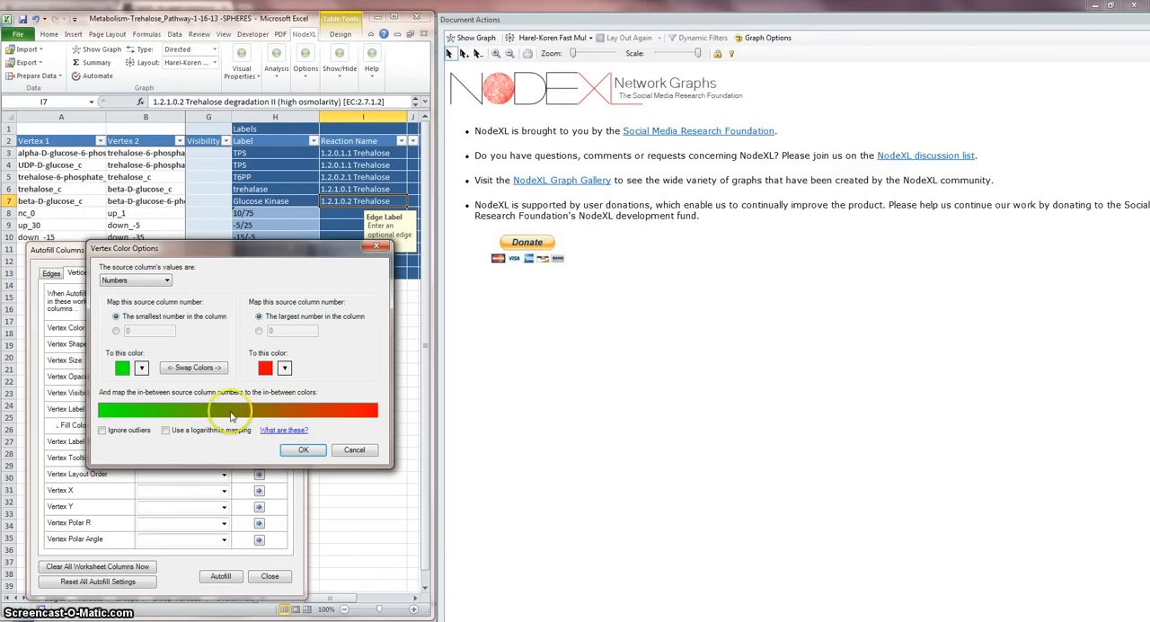
click(303, 451)
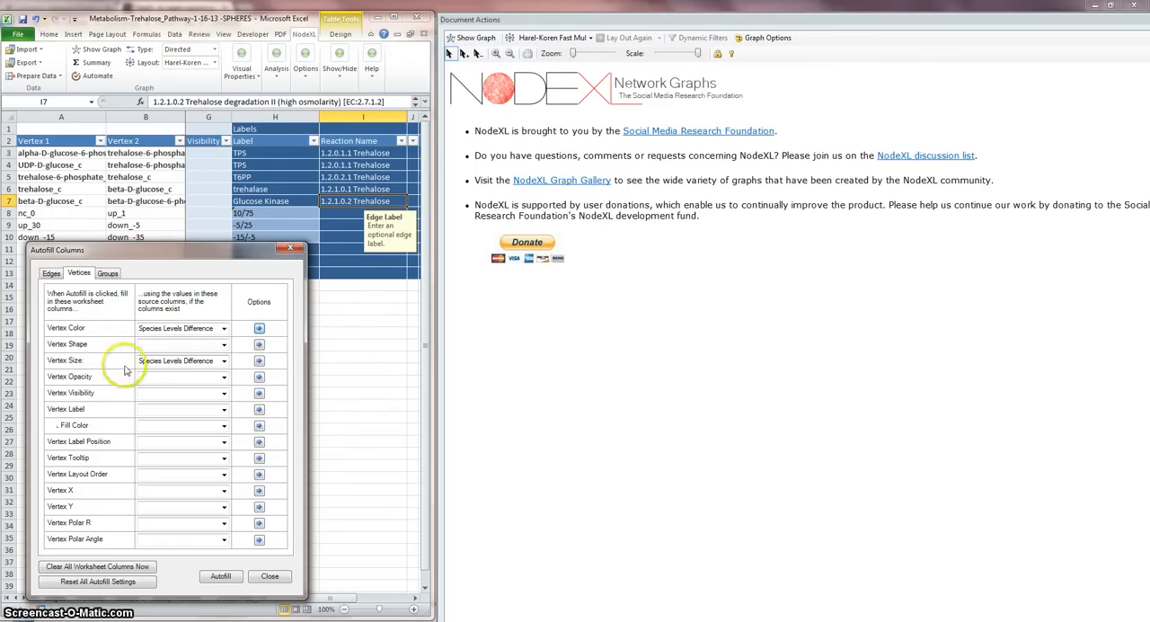
Step: Confirm the Vertex Size mapping from 1.0 for the smallest number to 100.0 for the largest number in the column
click(259, 361)
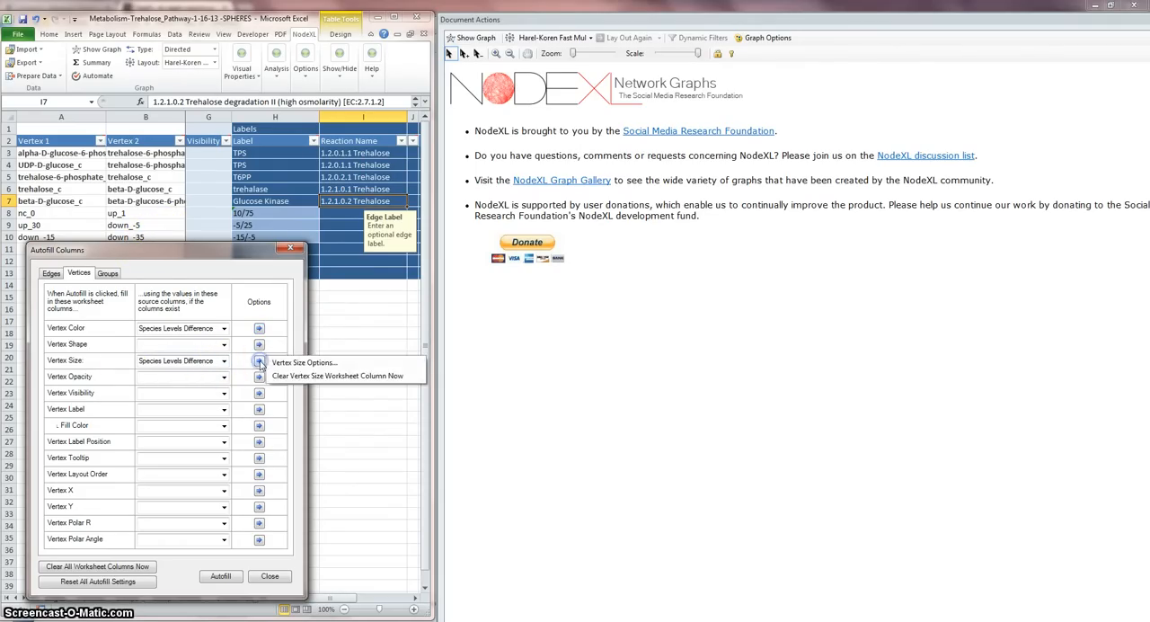
click(299, 359)
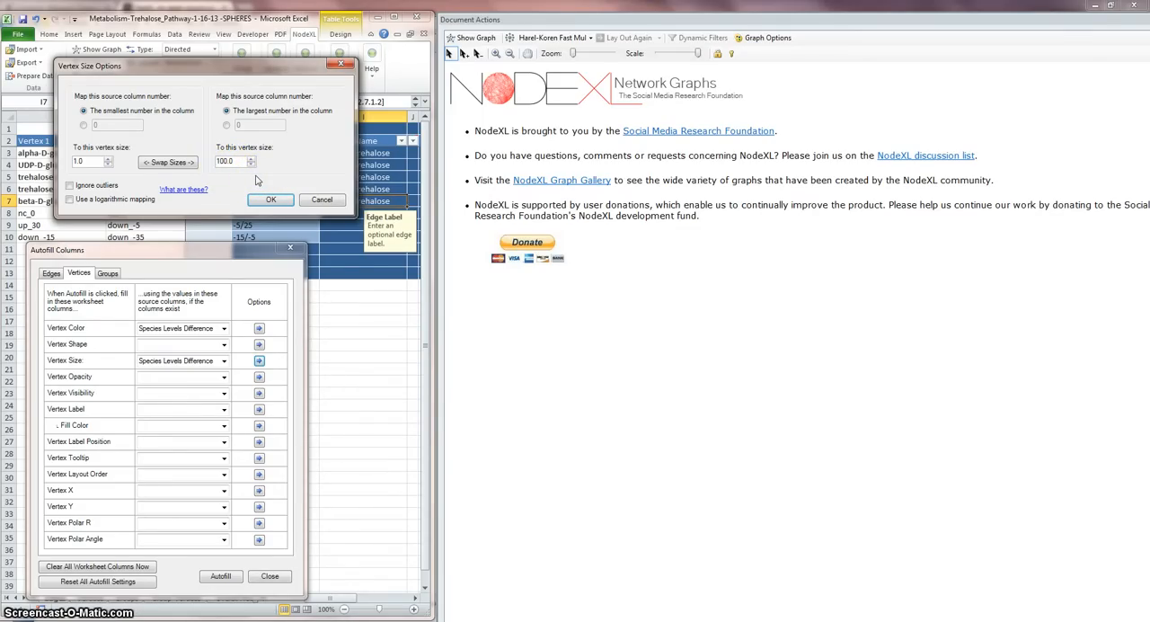
click(269, 199)
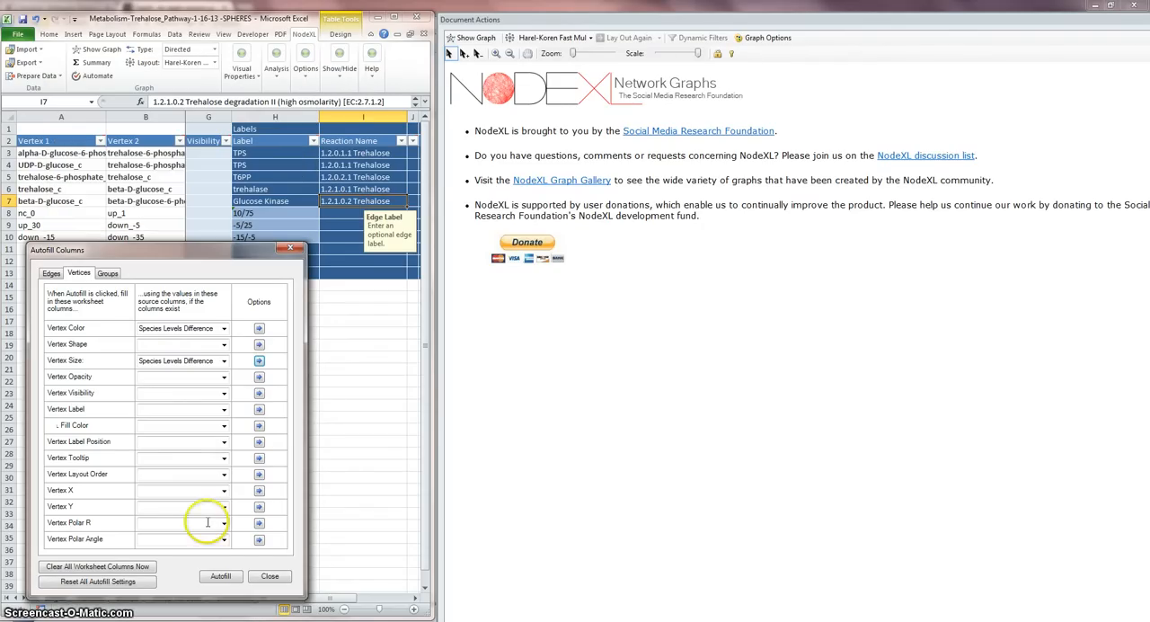
Step: Confirm the Edge Color mapping of Gene Exp % as Numbers, from green for the smallest to red for the largest
click(52, 274)
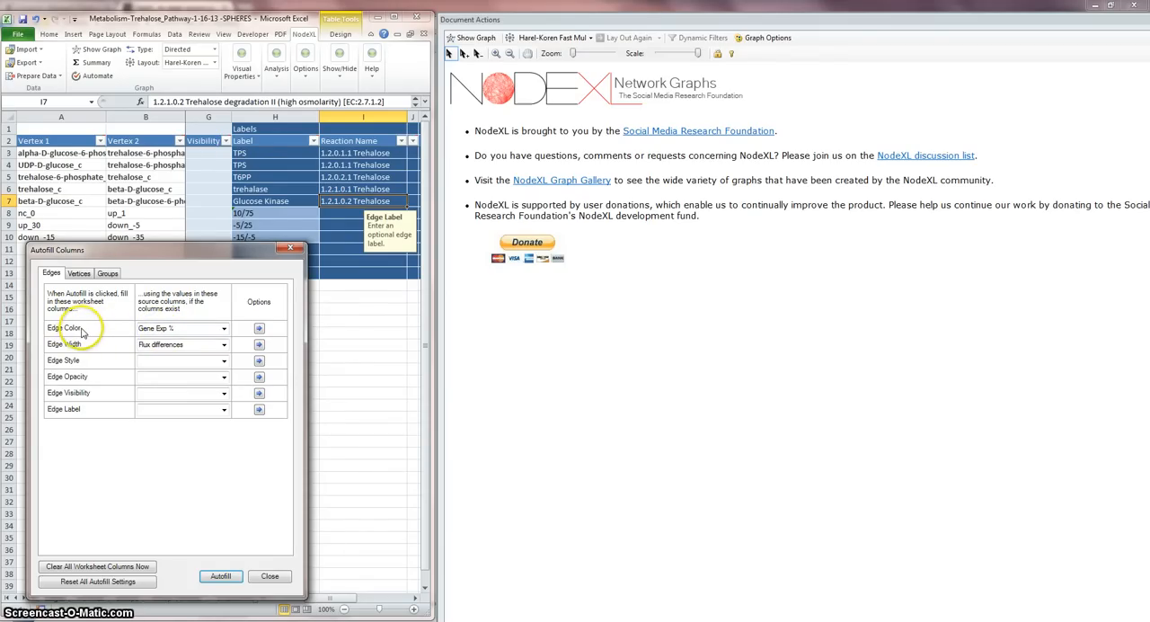
click(258, 328)
click(291, 332)
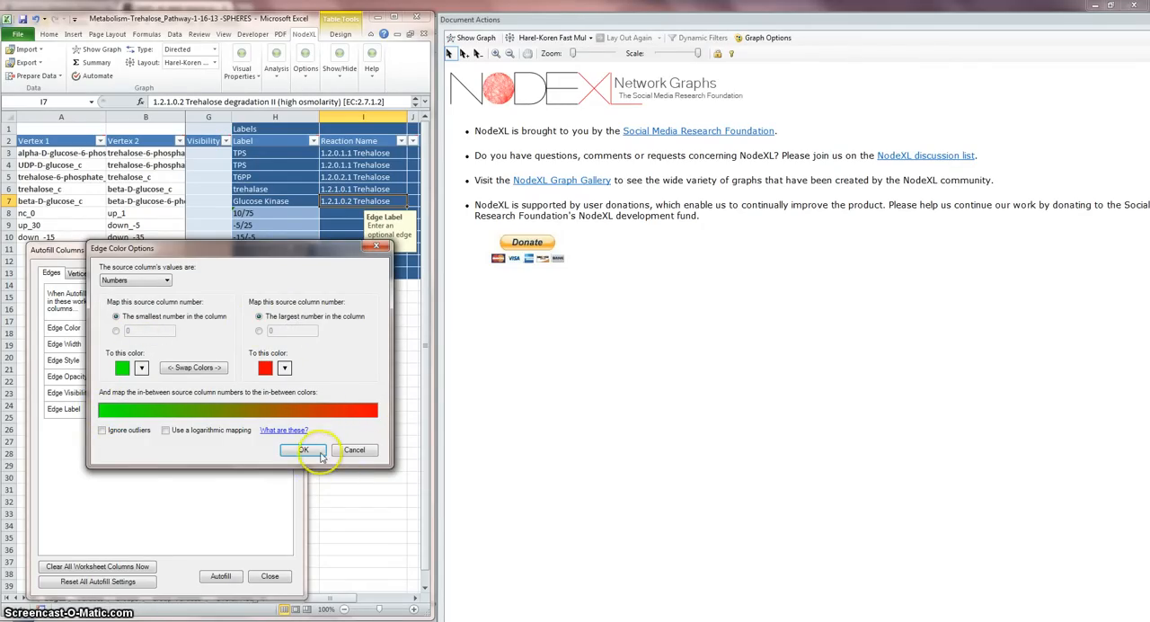
click(167, 283)
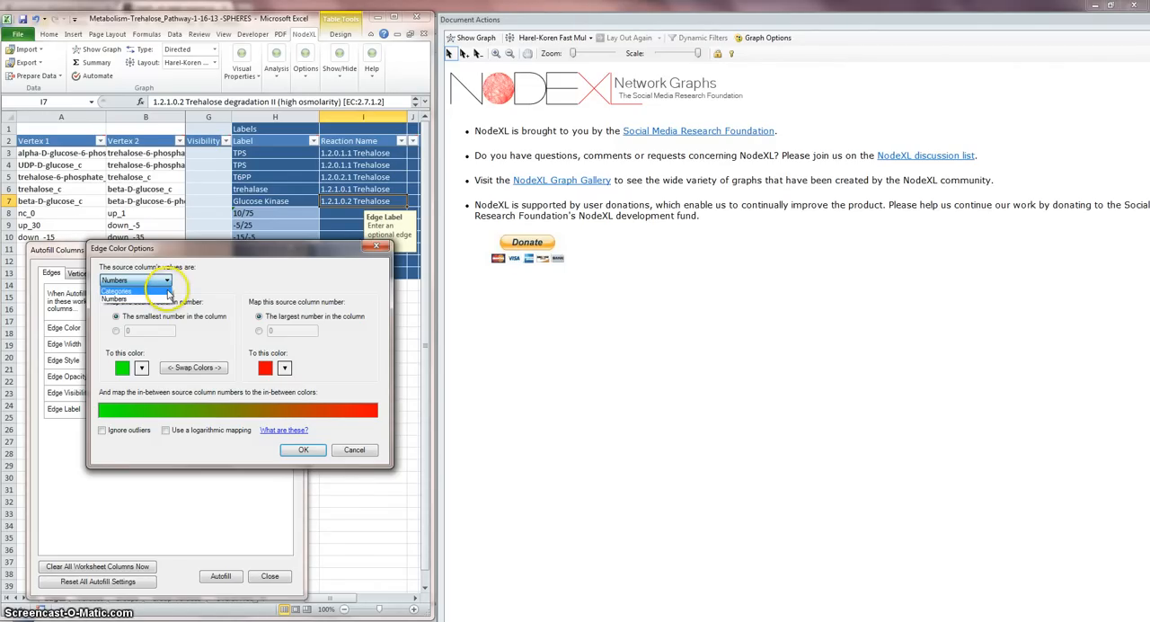
click(166, 299)
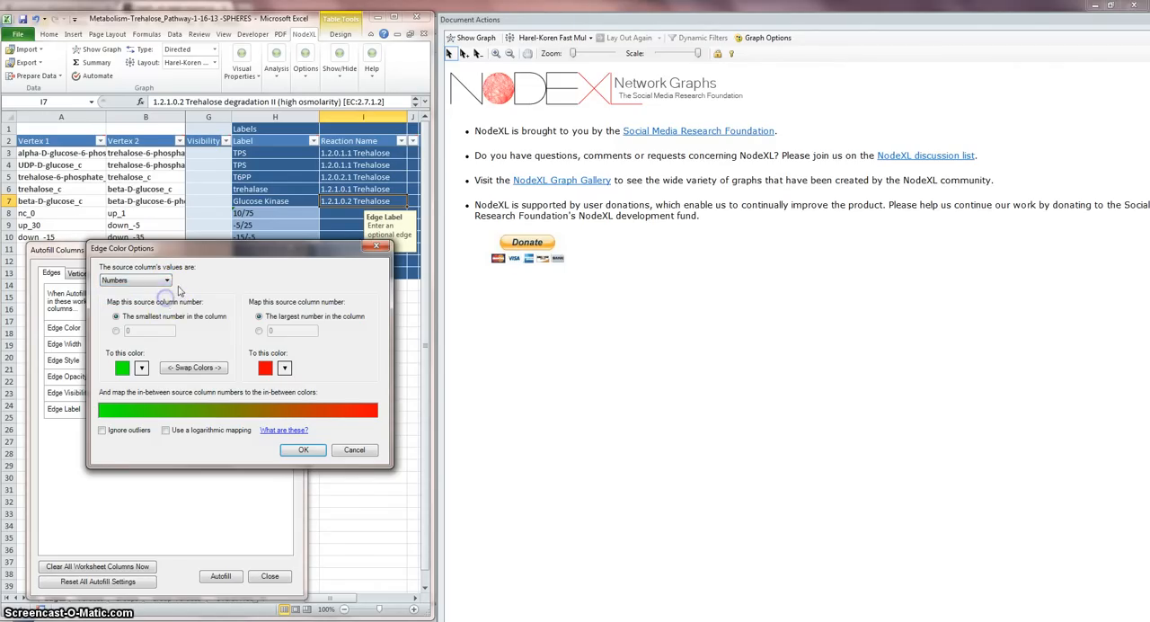
click(302, 451)
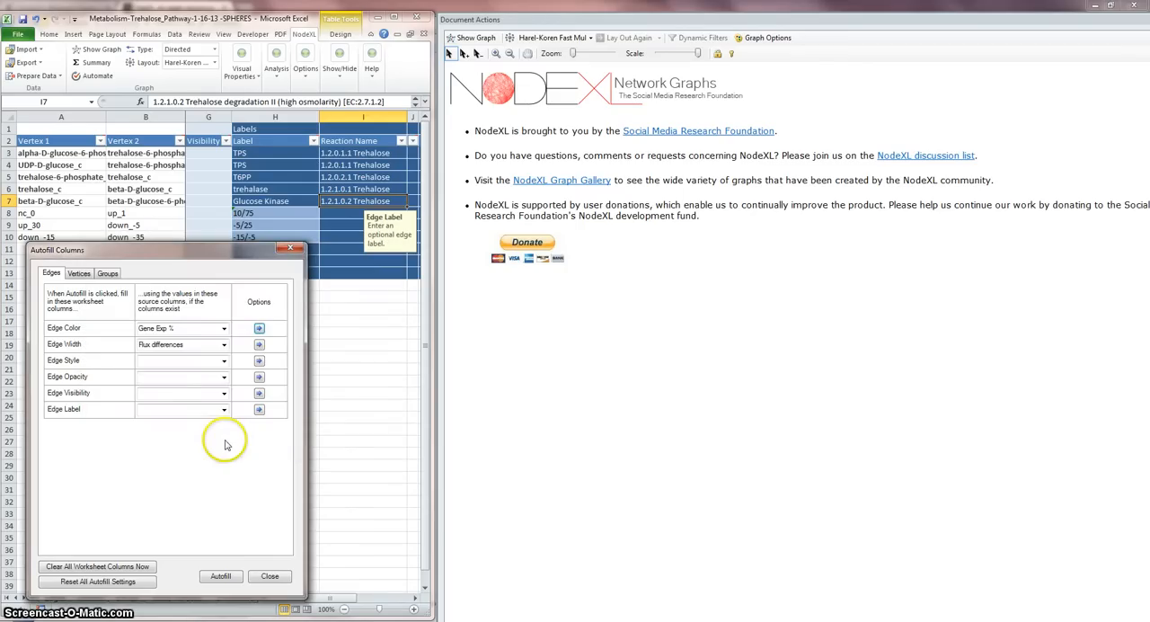
Step: Confirm the Edge Width mapping of Flux differences from width 1.0 for the smallest number to 10.0 for the largest
click(260, 345)
click(306, 346)
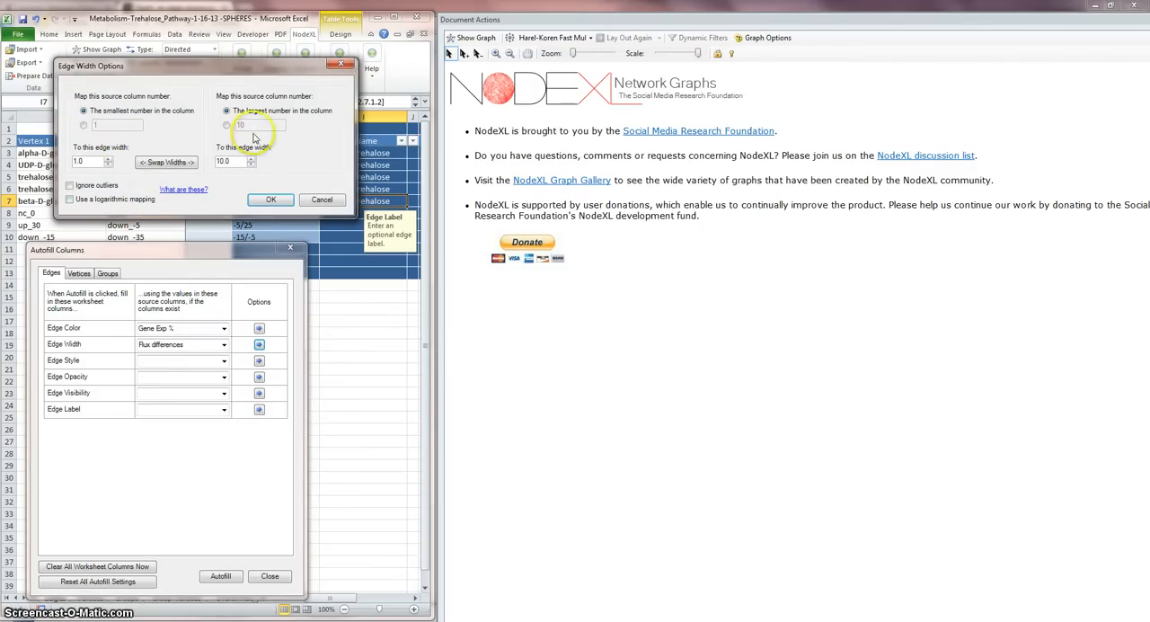
click(271, 200)
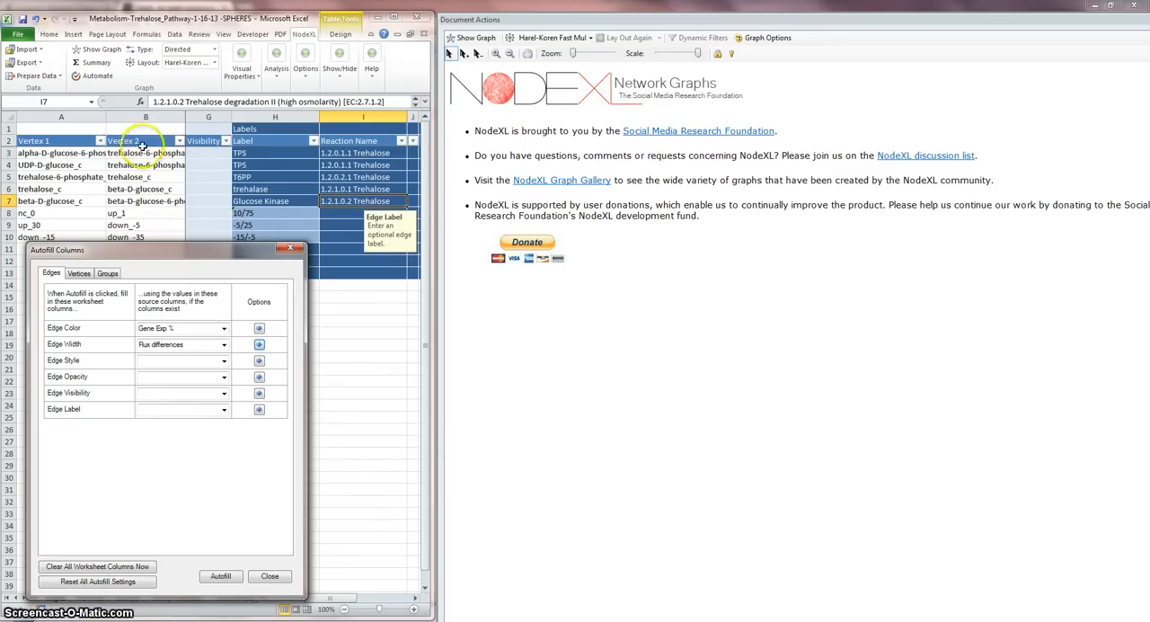
Step: Check the Flux differences and Gene Exp % source columns on the Edges sheet, keeping the Autofill Columns dialog open
drag(165, 250, 710, 271)
click(269, 366)
click(145, 334)
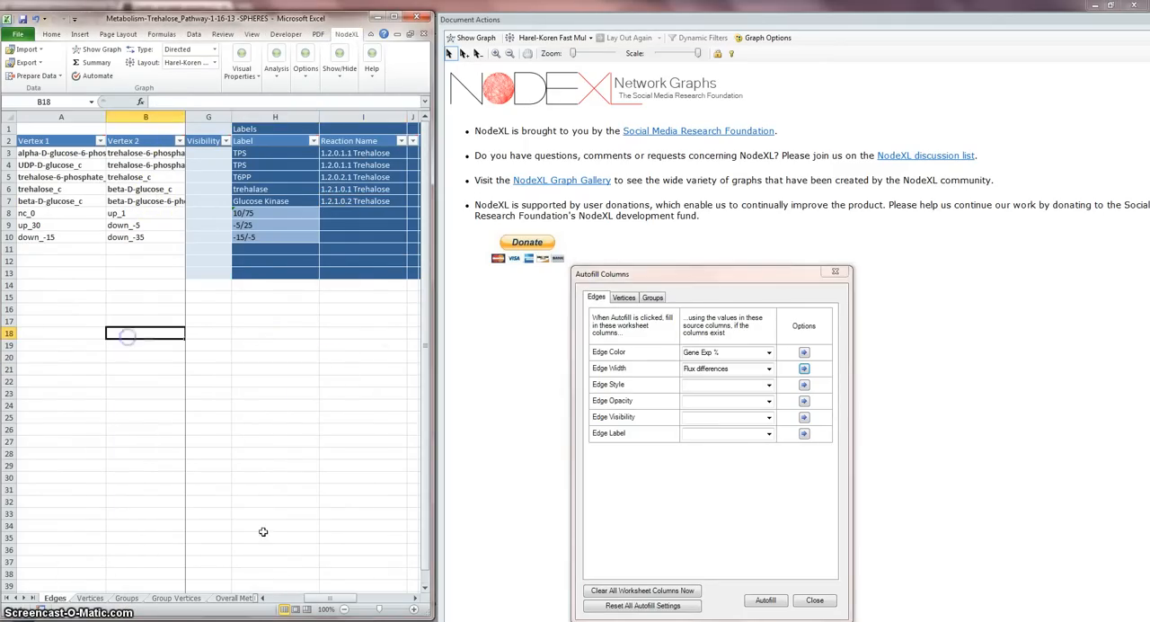
drag(329, 598, 338, 605)
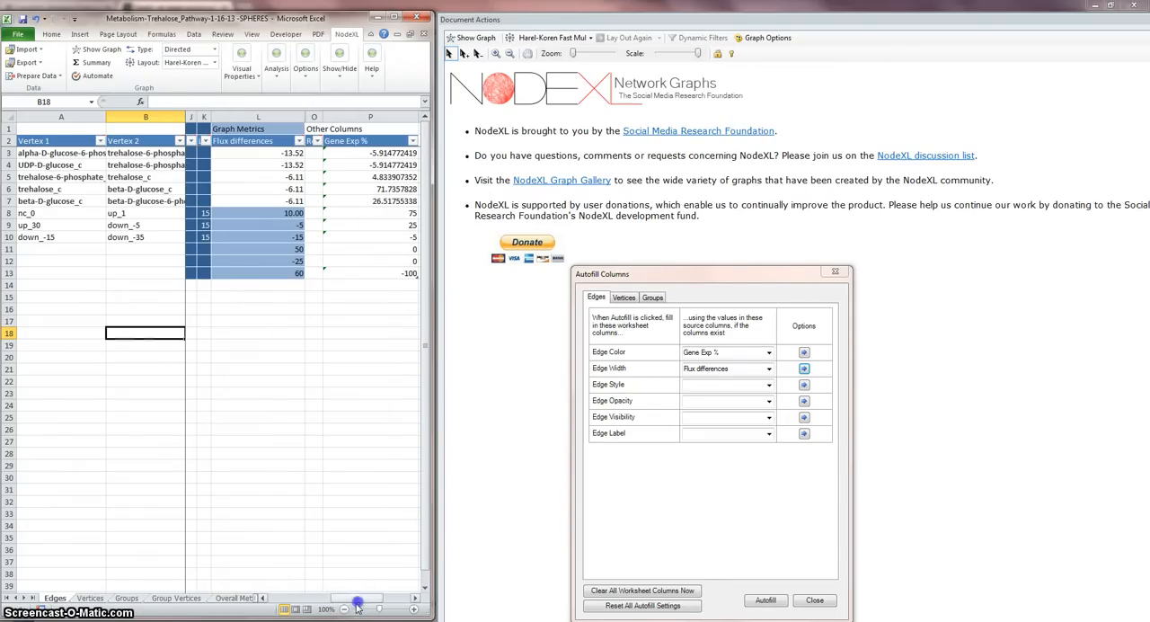
drag(710, 280, 226, 233)
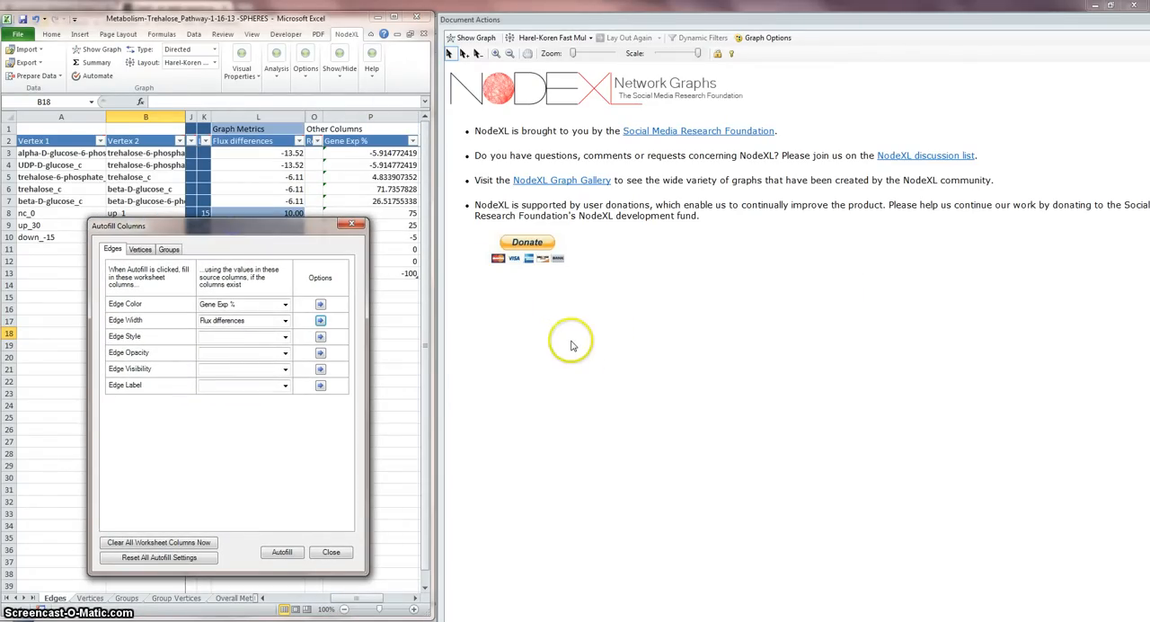
Step: Show the network graph and nudge the down_-35 legend vertex slightly, leaving nothing selected
click(476, 38)
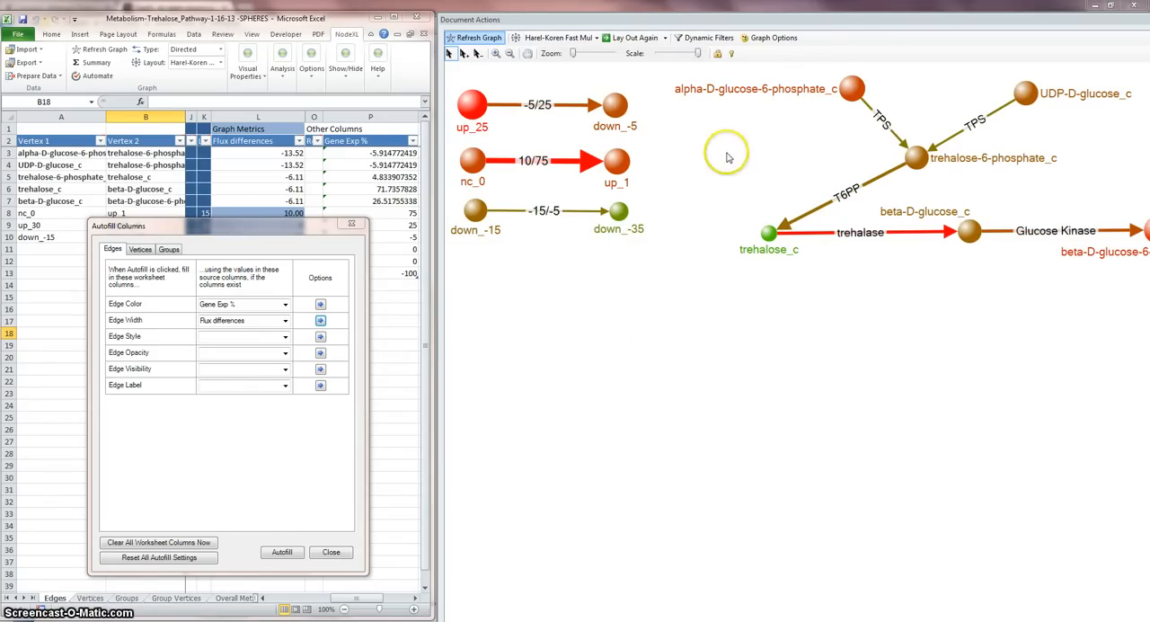
click(622, 211)
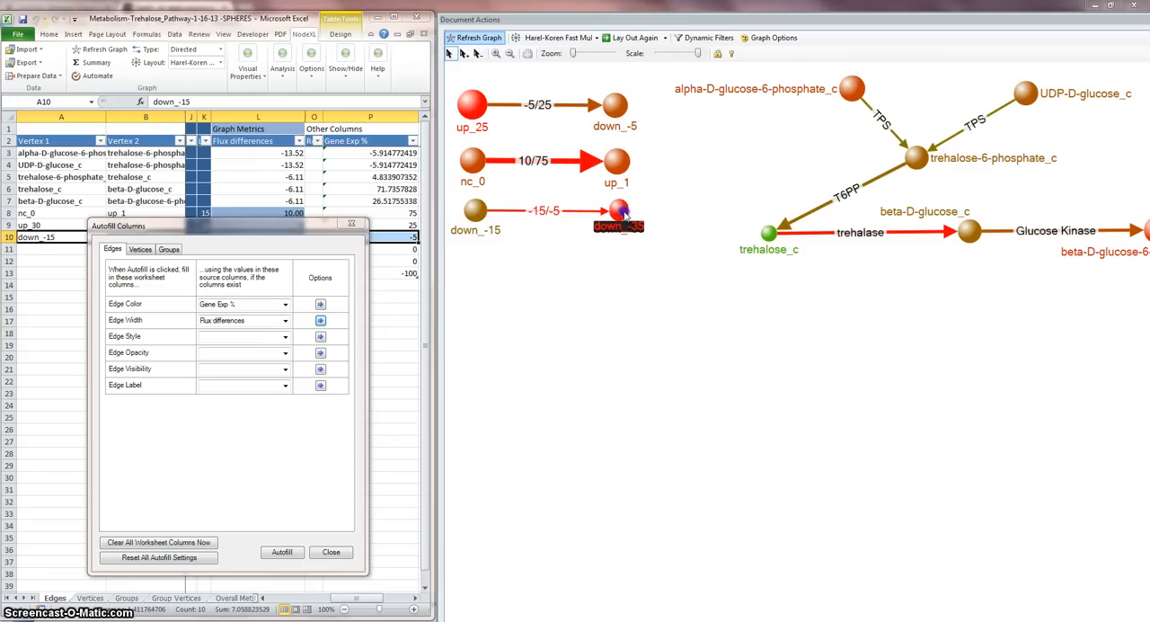
drag(466, 243, 620, 213)
click(580, 261)
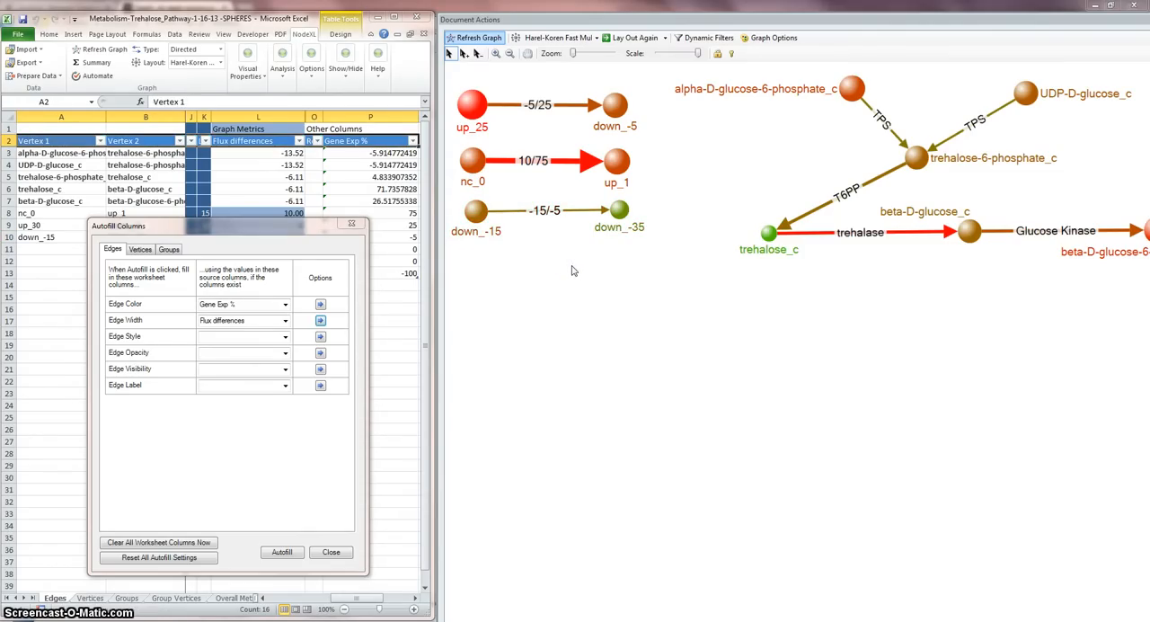
Step: Move the Document Actions graph pane over the worksheet until the beta-D-glucose-6-phosphate_c vertex is fully in view
click(702, 168)
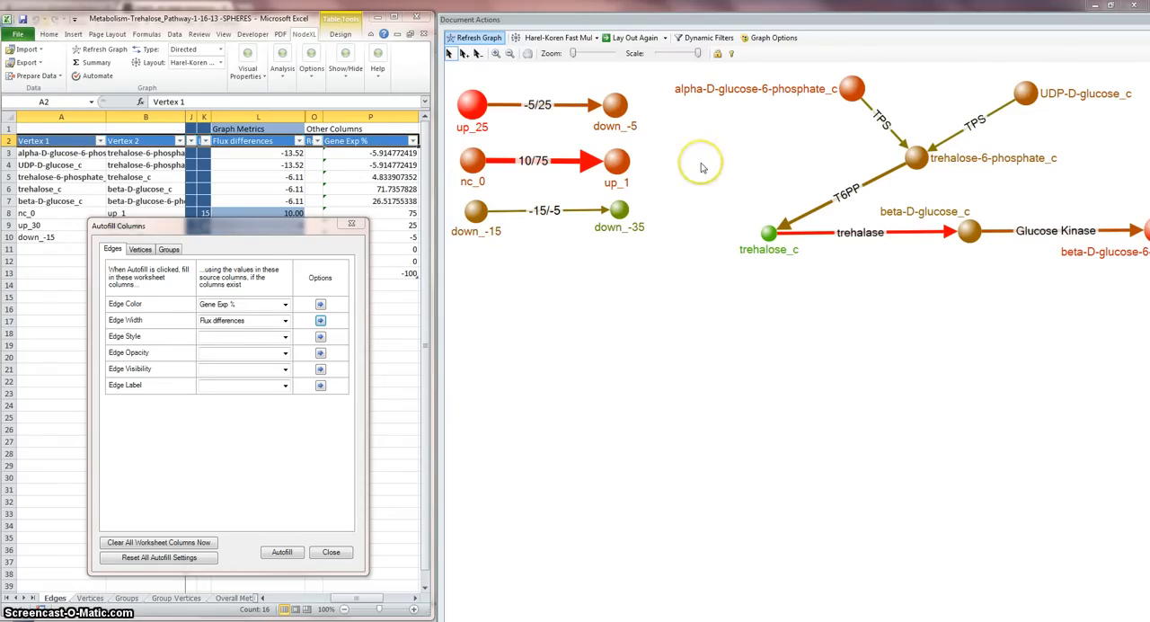
click(823, 25)
drag(823, 25, 729, 25)
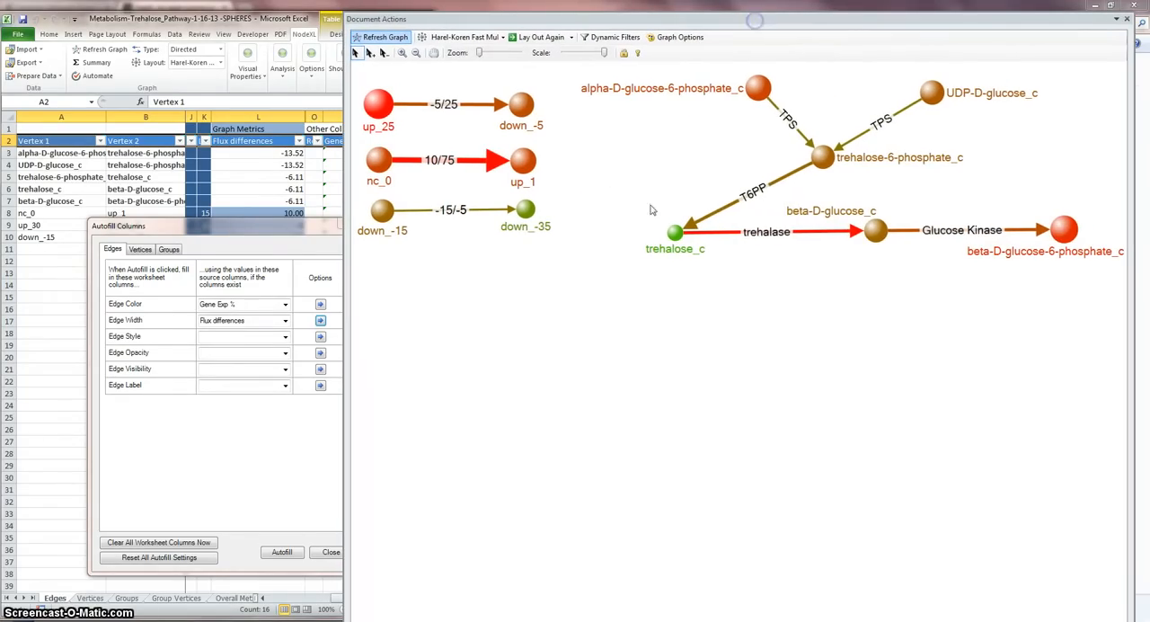
Step: Select all vertices and edges of the network graph, and clear the selection again
click(585, 279)
right_click(585, 279)
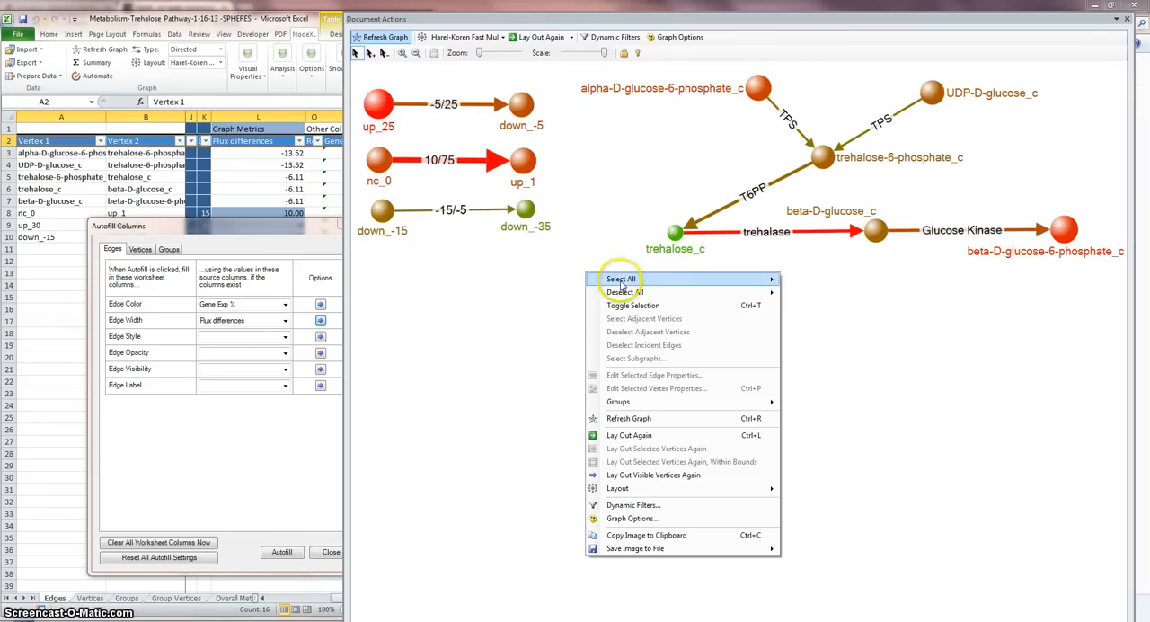
mouse_move(770, 286)
click(819, 307)
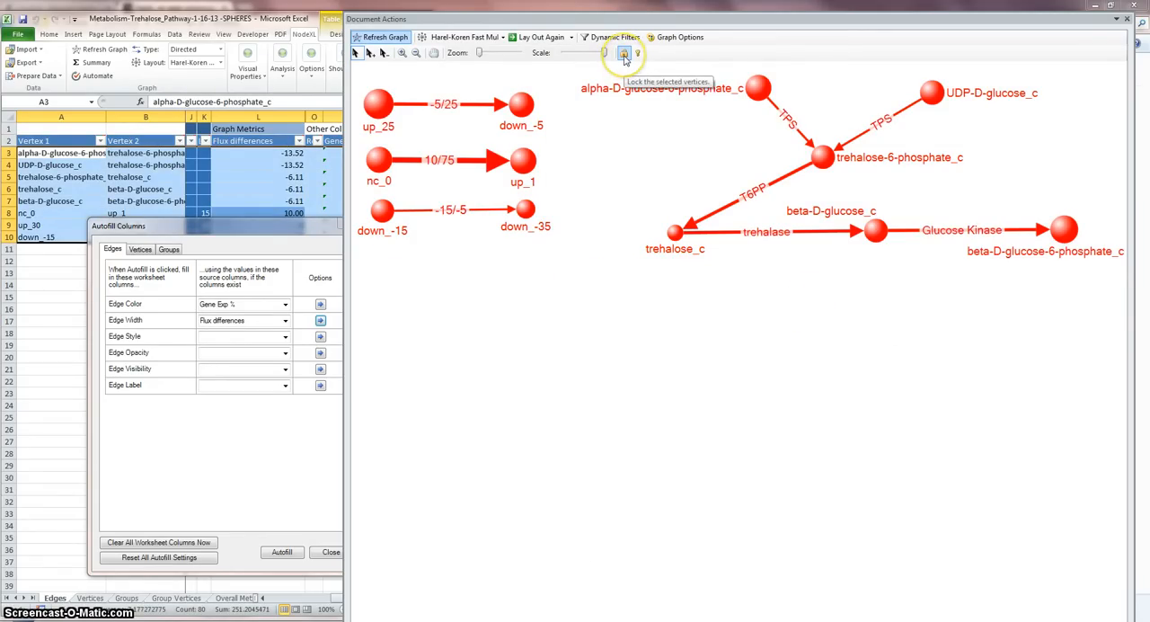
click(609, 353)
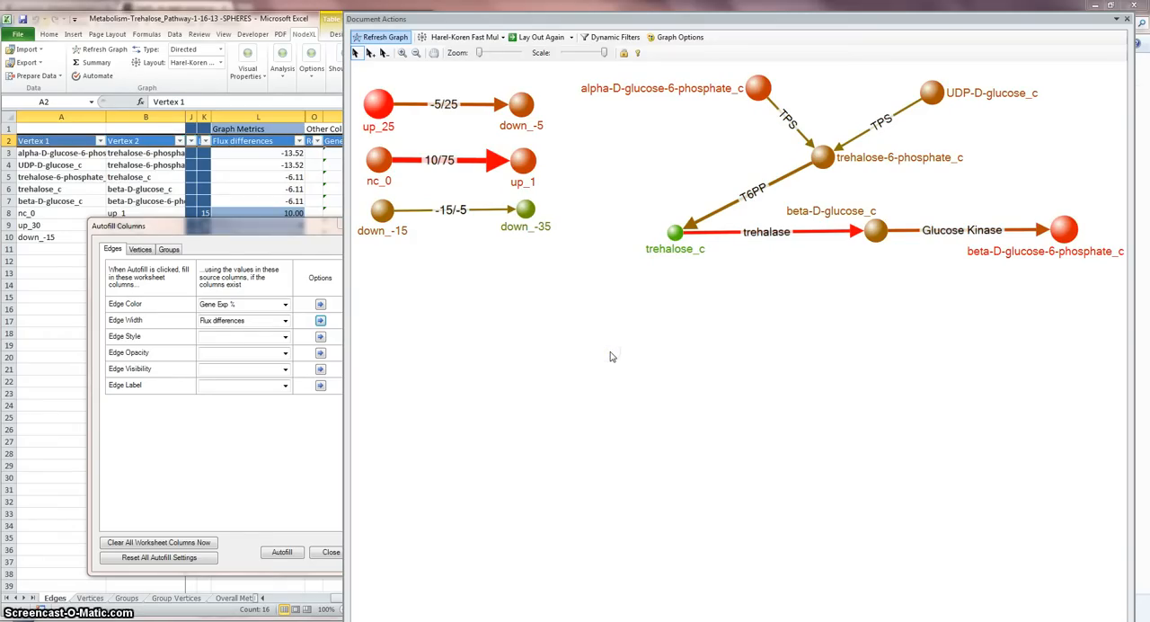
Step: Review the editable visual properties of the trehalose_c vertex and close them without changing any value
right_click(674, 233)
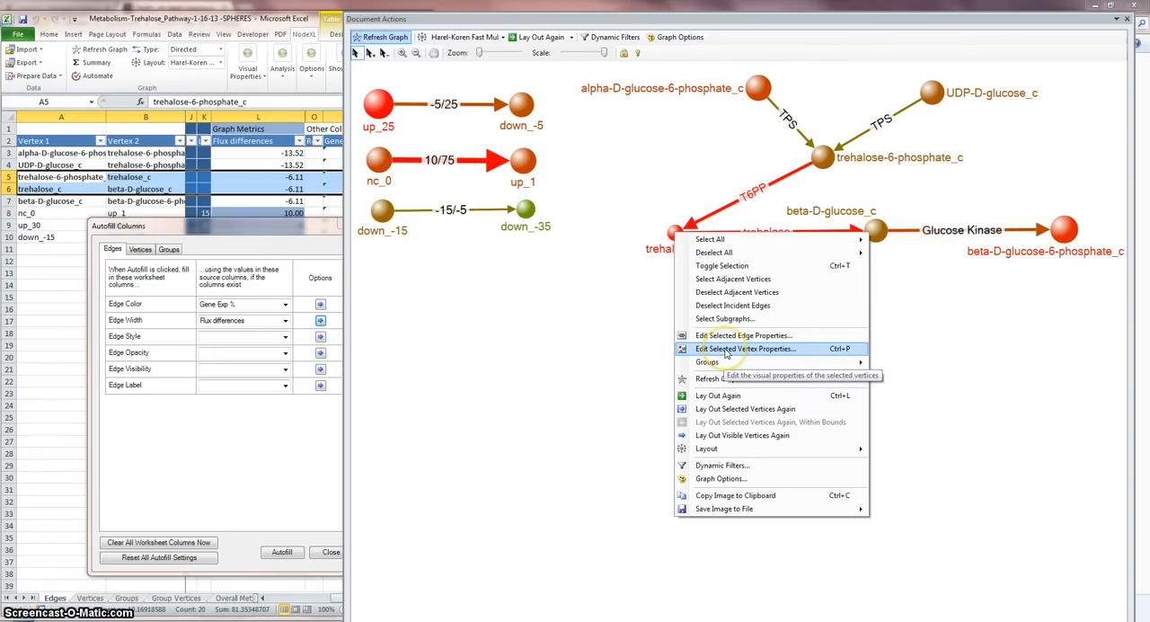
click(726, 349)
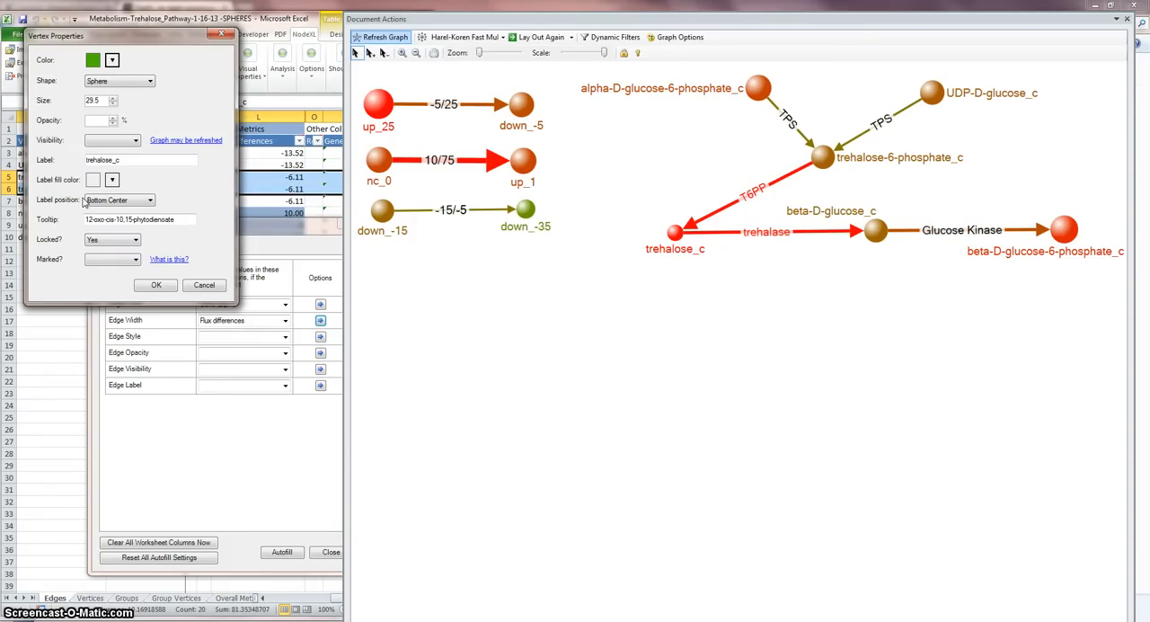
click(156, 286)
click(604, 351)
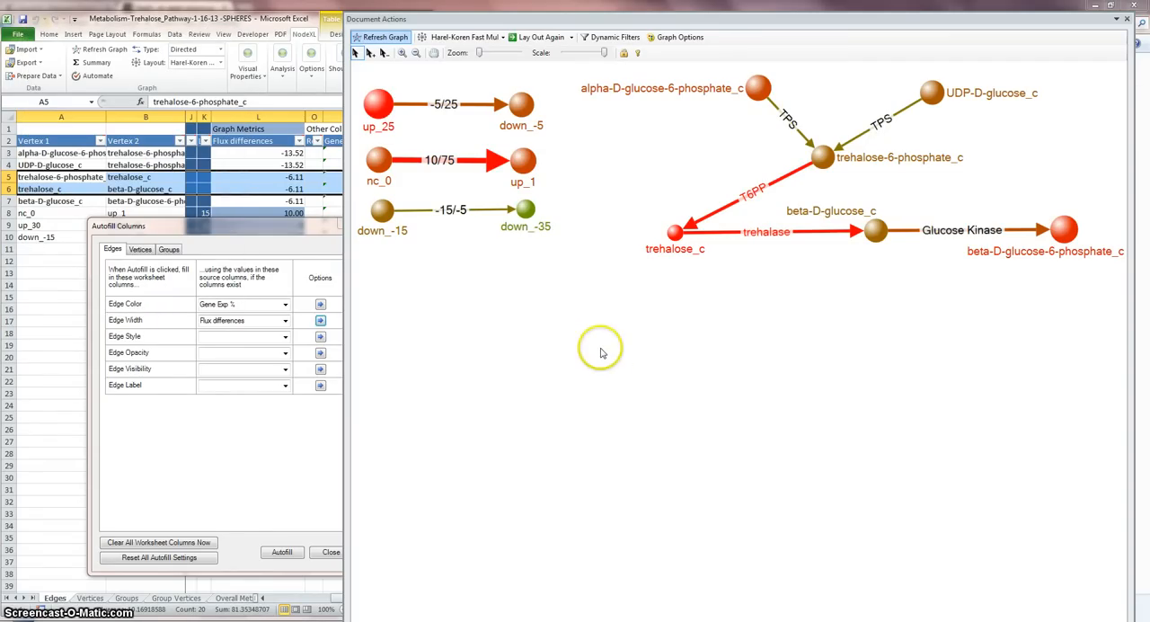
Step: Review the edge, vertex and other settings in the Graph Options
click(678, 40)
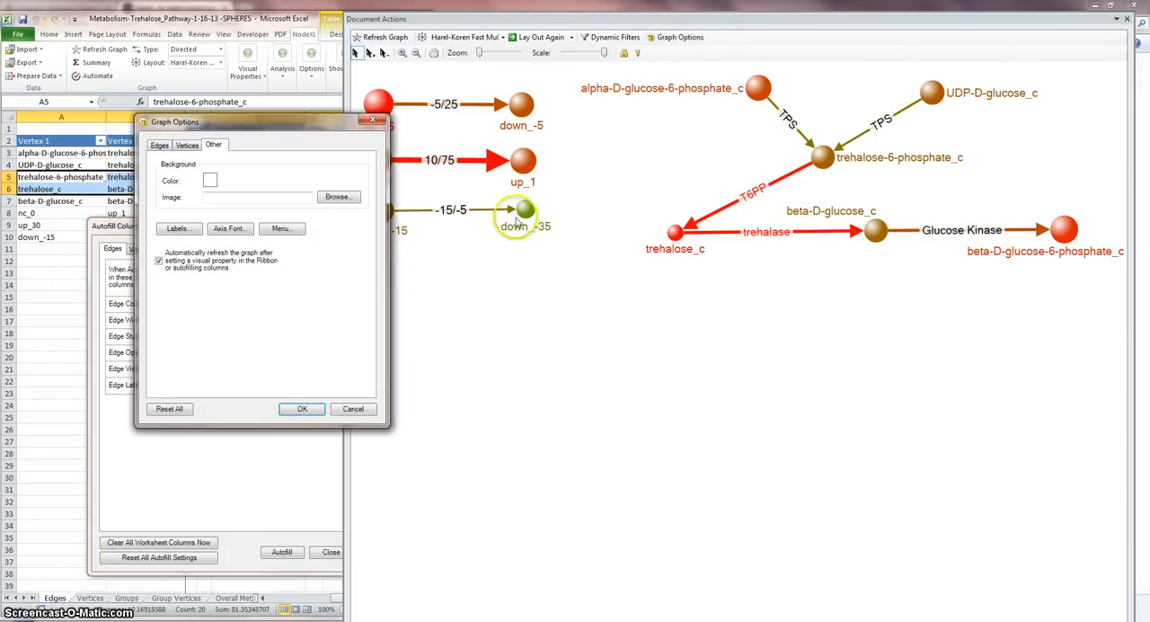
click(159, 145)
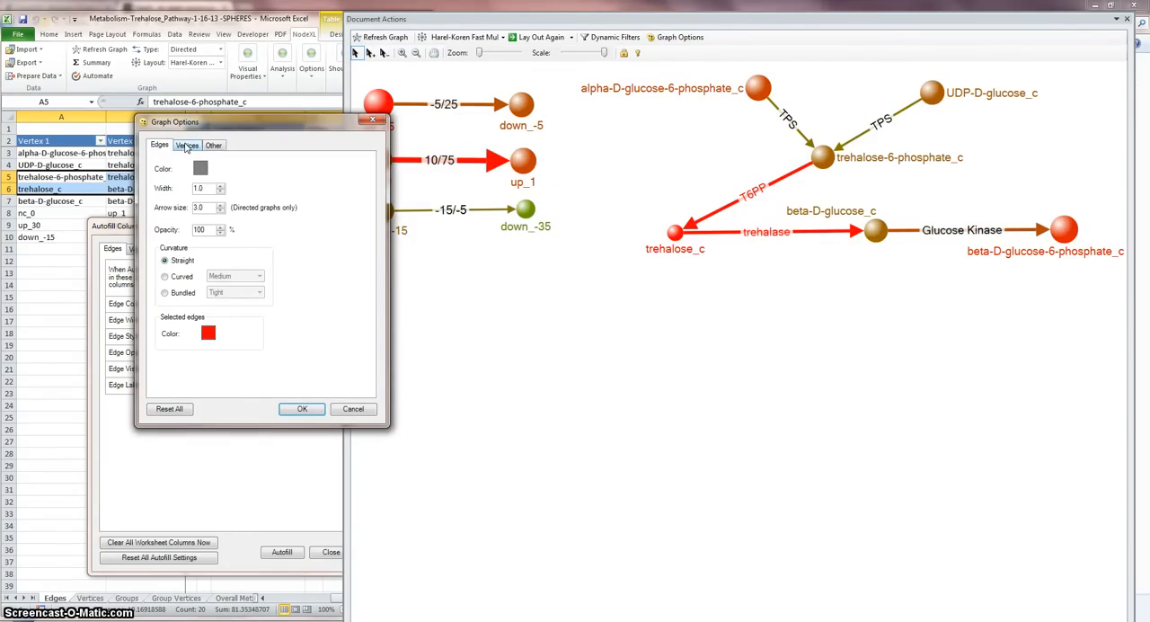
click(186, 147)
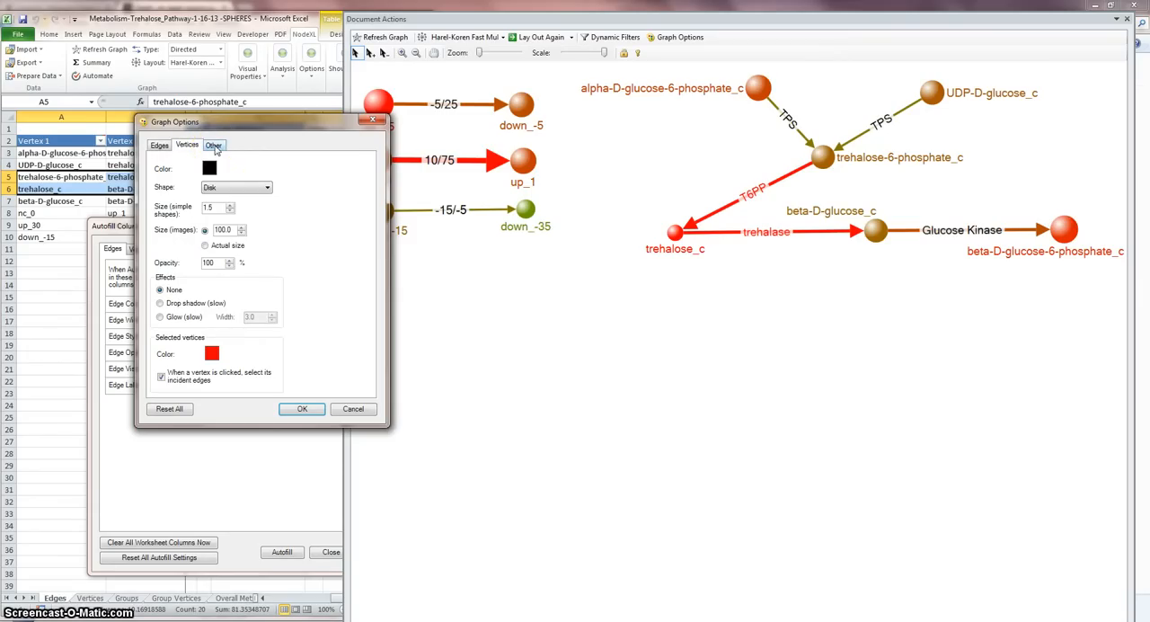
click(215, 146)
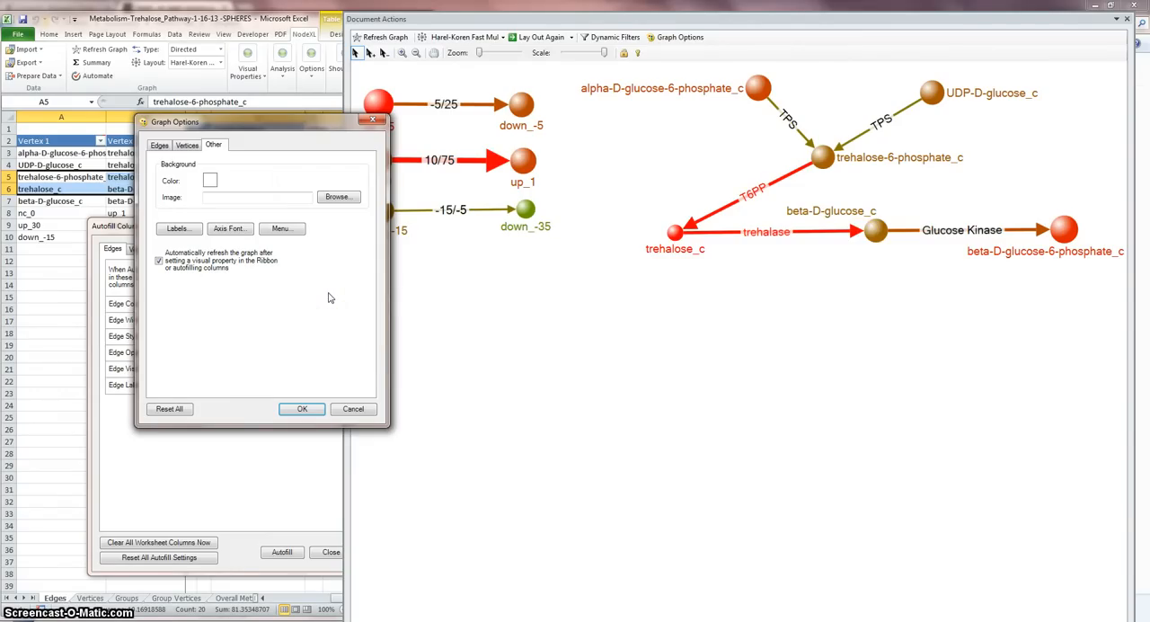
Step: Check the available label options and font sizes for the graph, and leave the label and graph options without saving changes
click(178, 229)
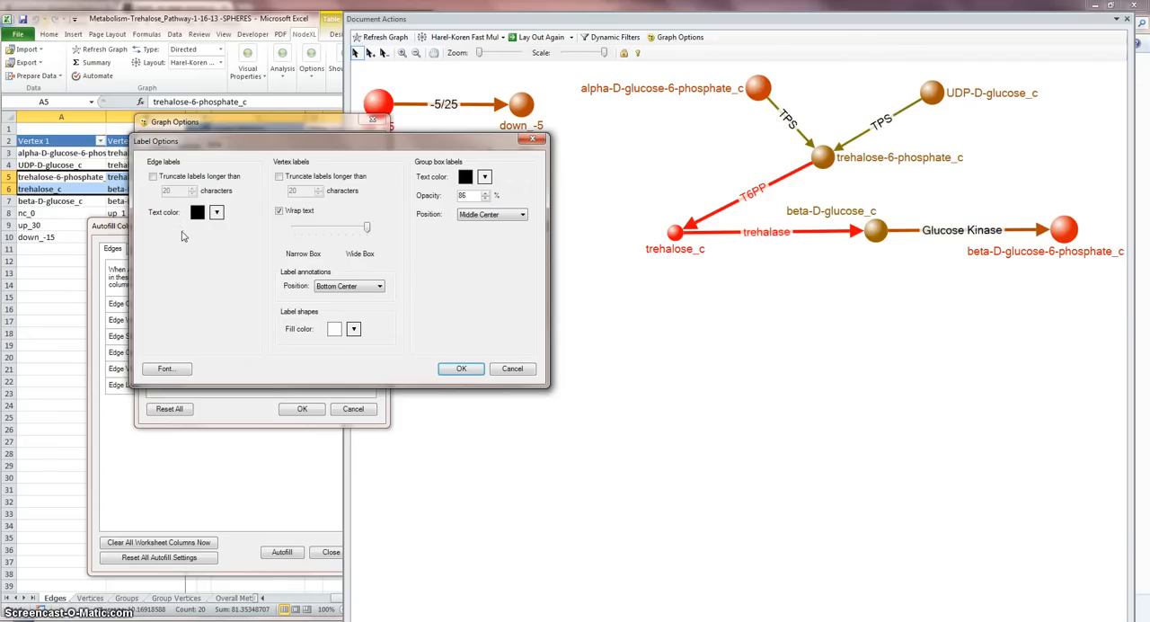
click(178, 369)
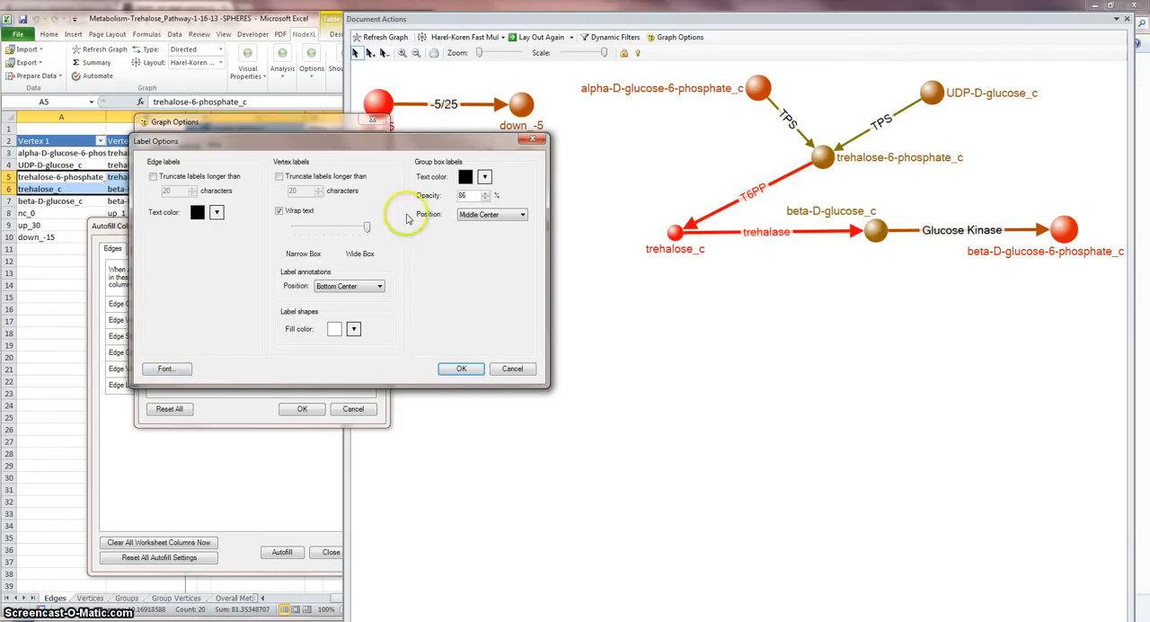
click(168, 370)
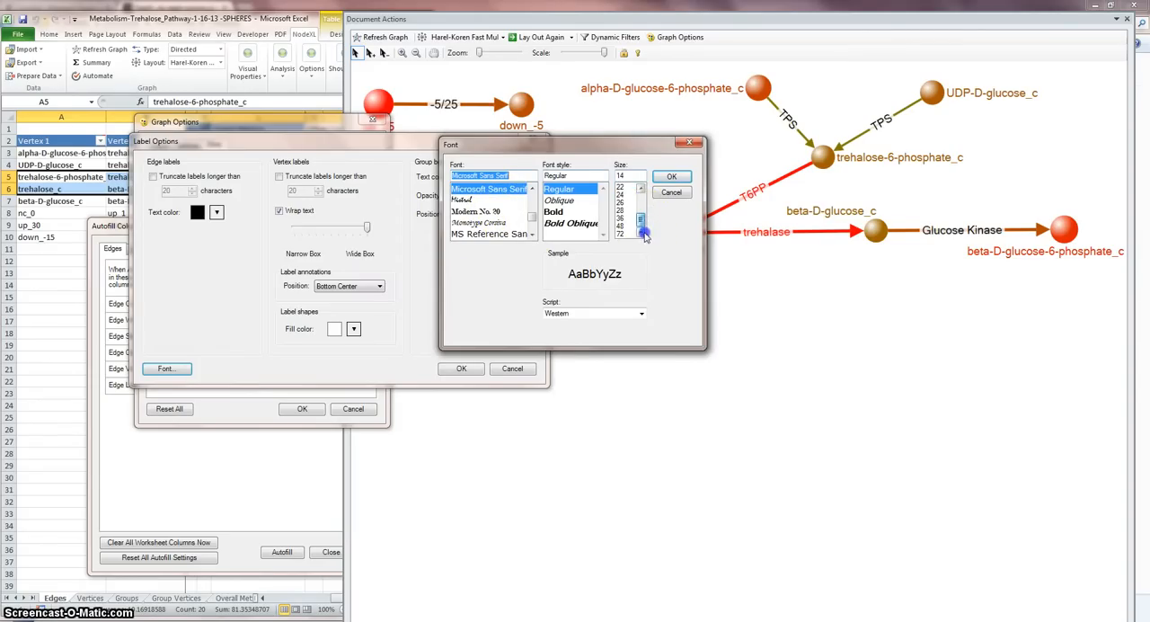
drag(645, 218, 645, 209)
click(671, 177)
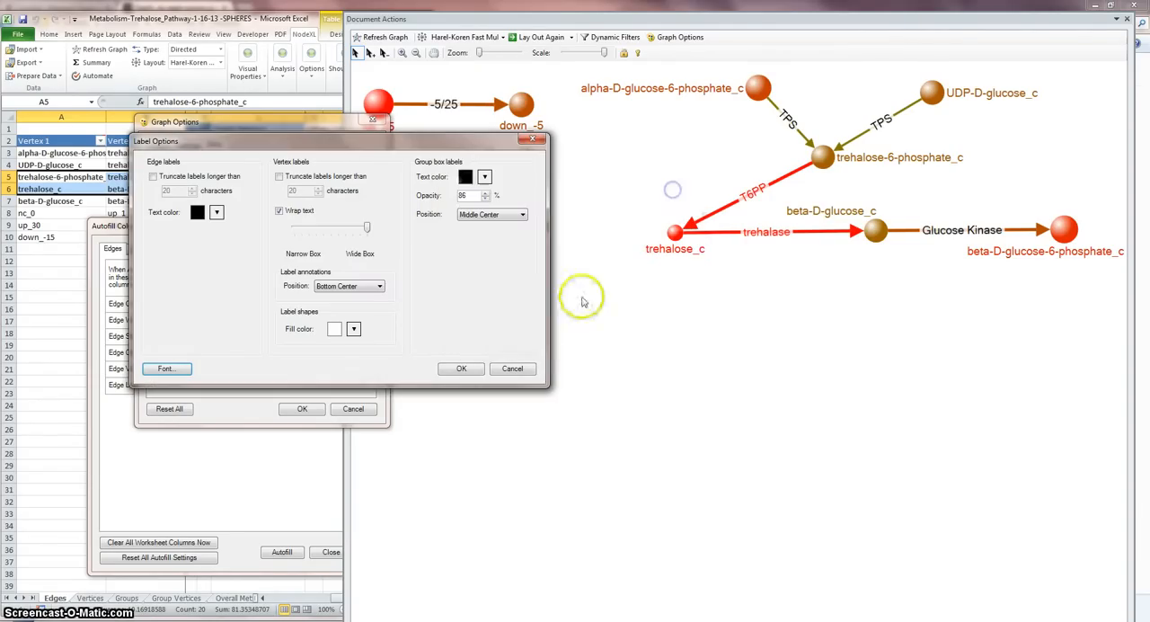
click(512, 369)
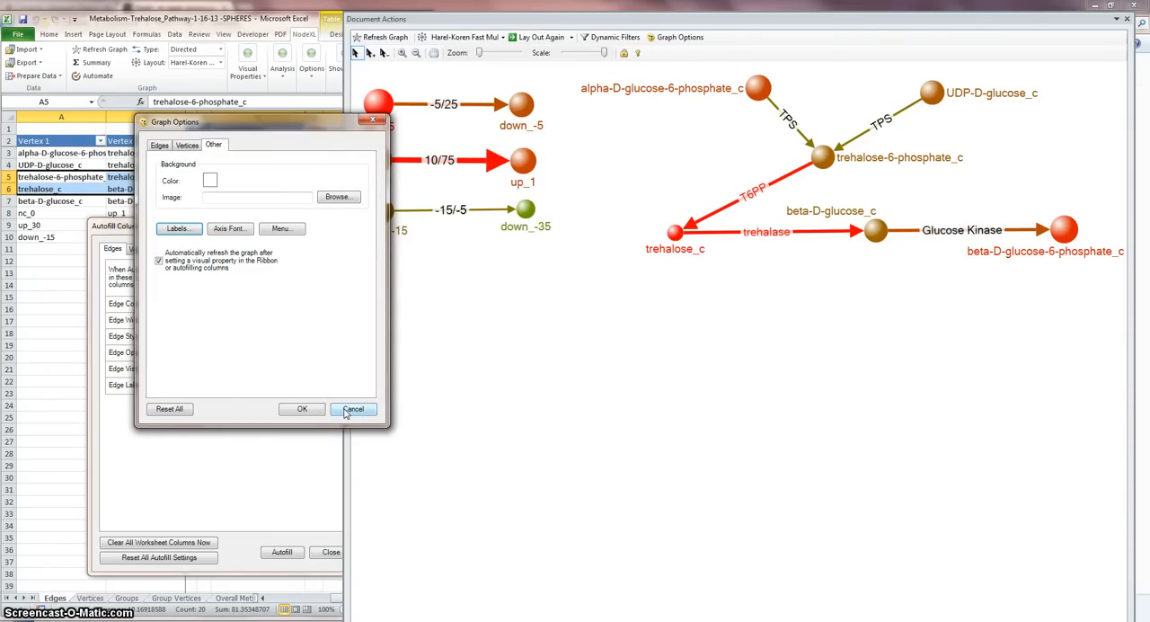
click(351, 409)
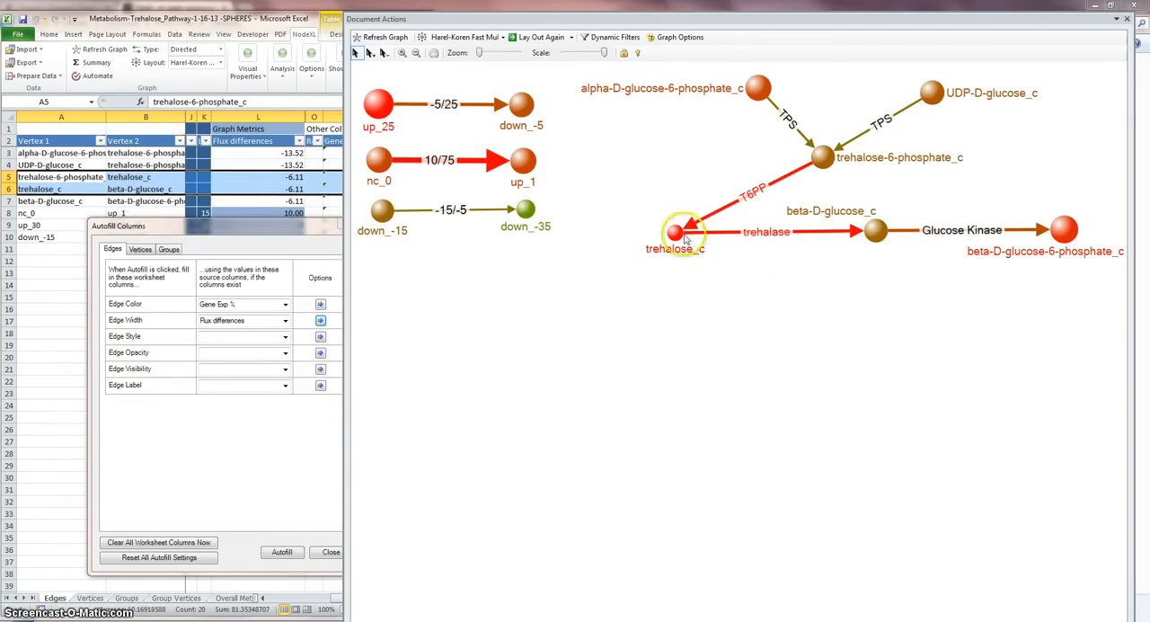
Step: Clear the trehalose_c selection and start saving the graph image to a file in Documents > NodeXL Files > Trehalose
mouse_move(676, 235)
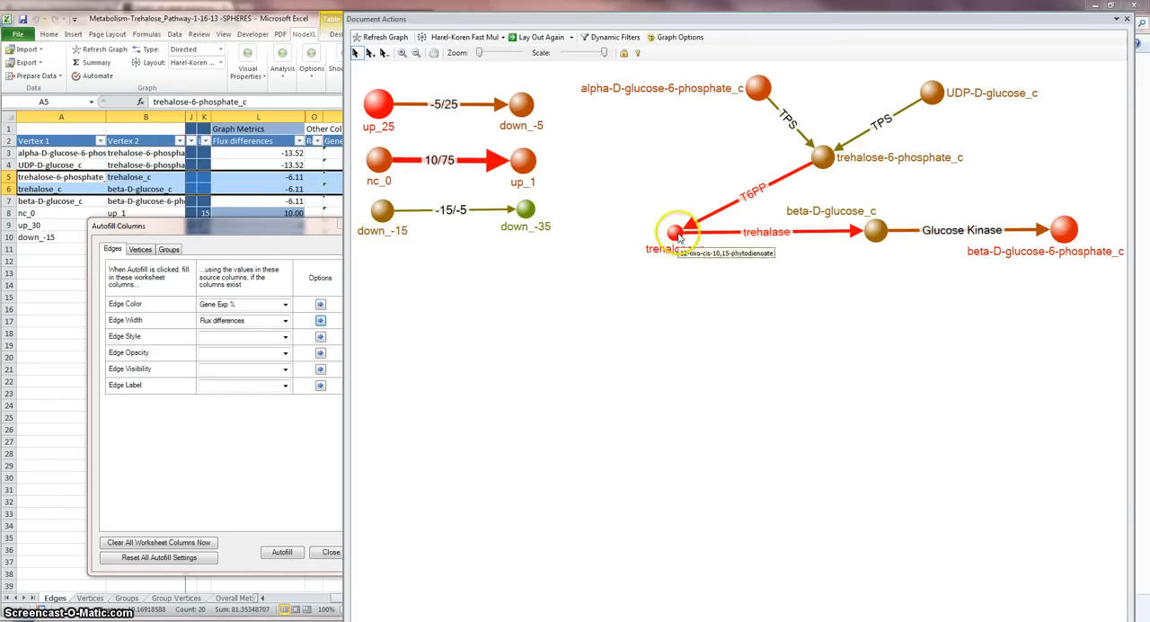
click(781, 271)
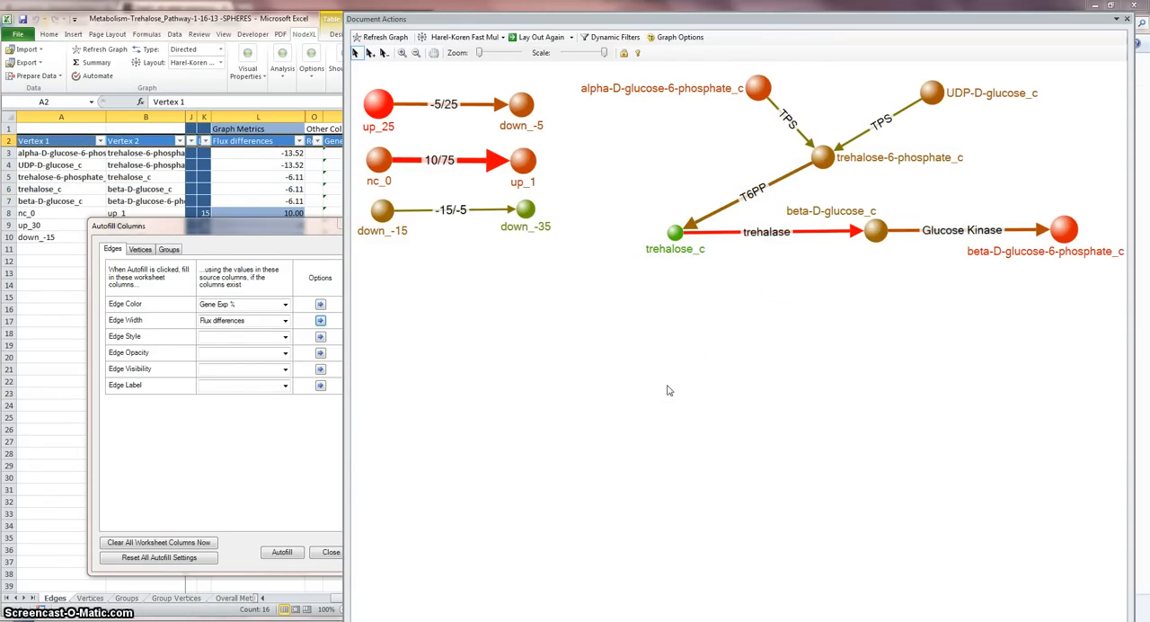
right_click(634, 144)
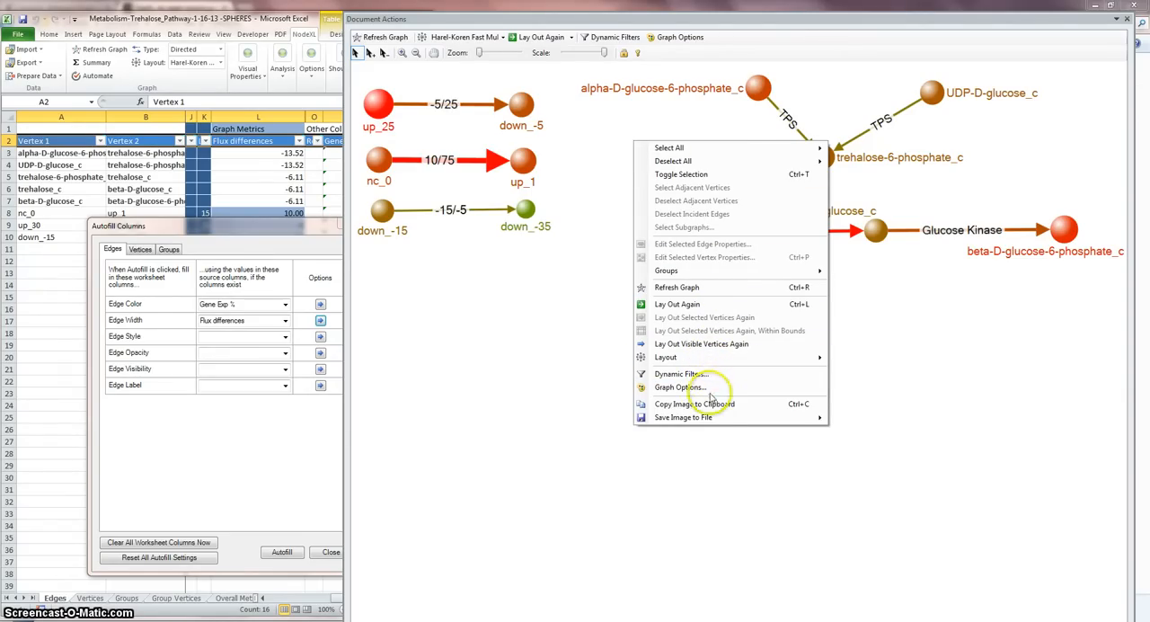
mouse_move(707, 427)
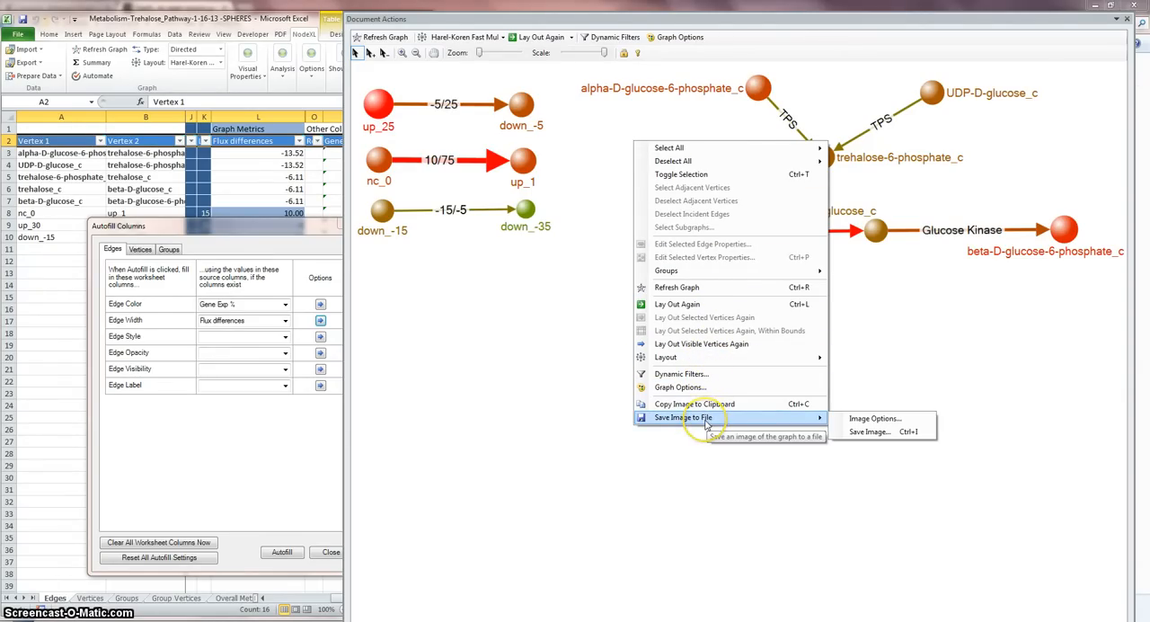
click(866, 432)
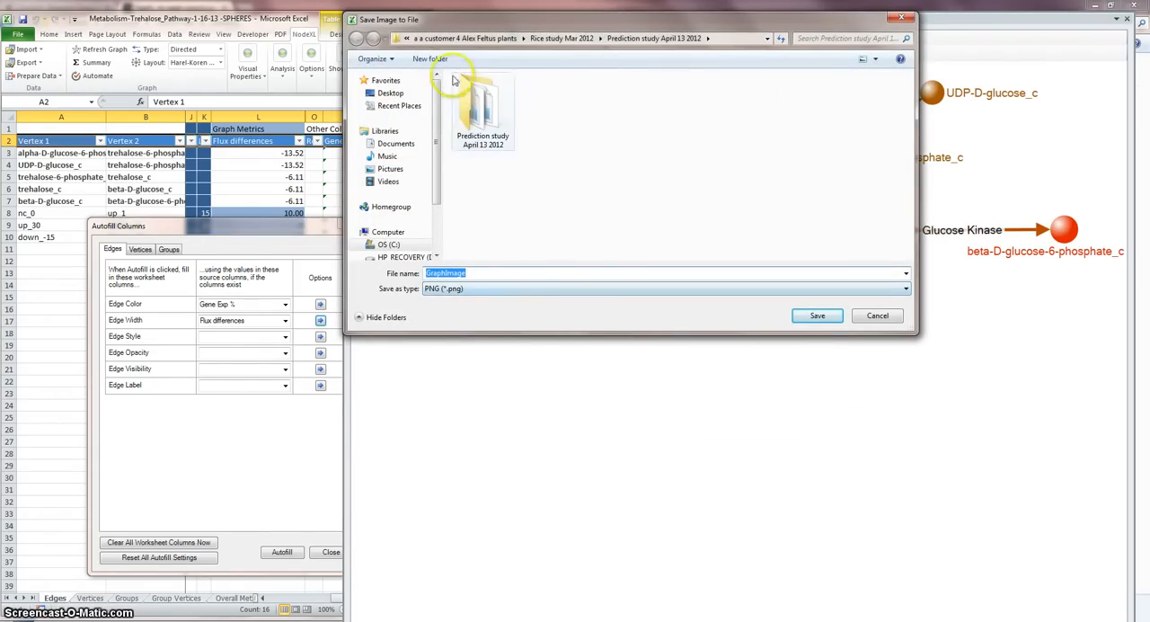
click(406, 38)
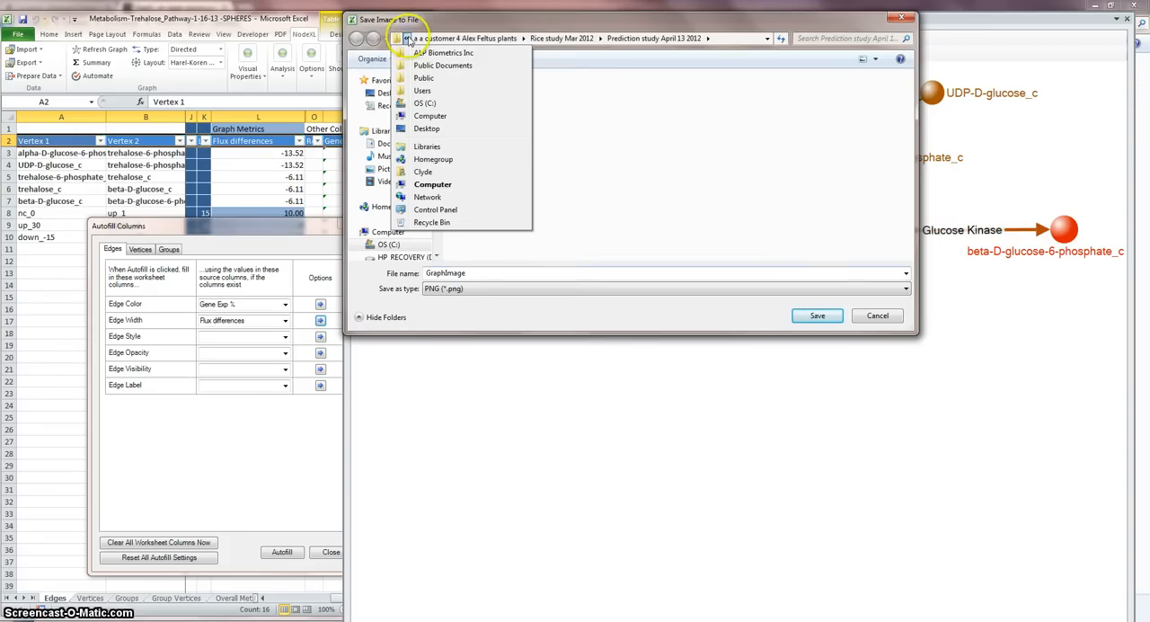
click(426, 66)
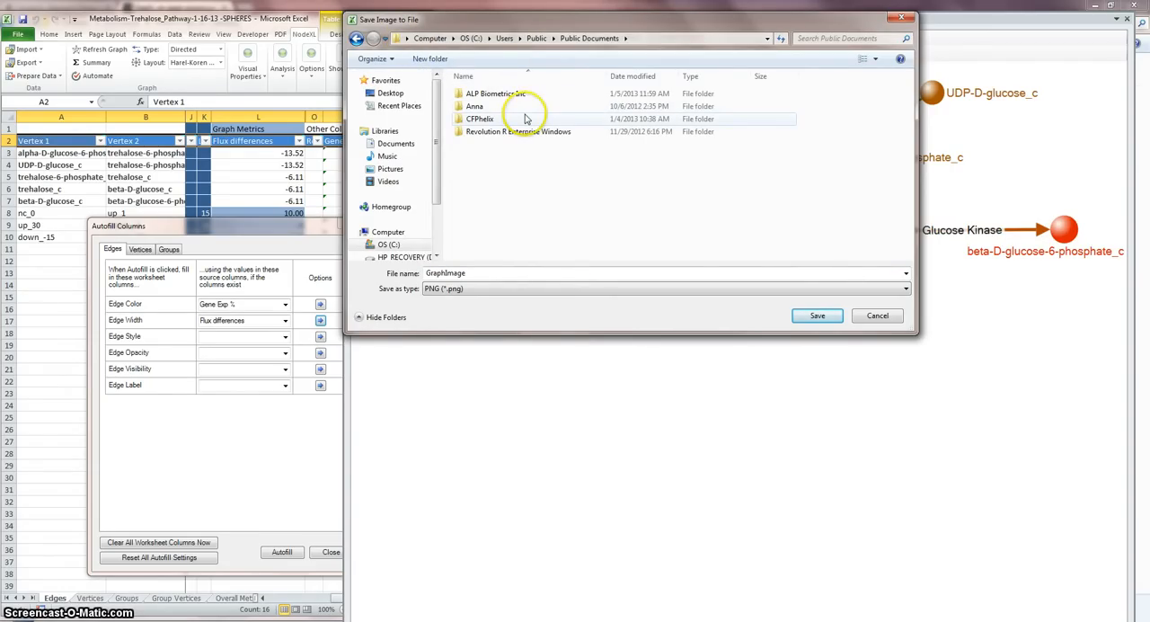
click(397, 144)
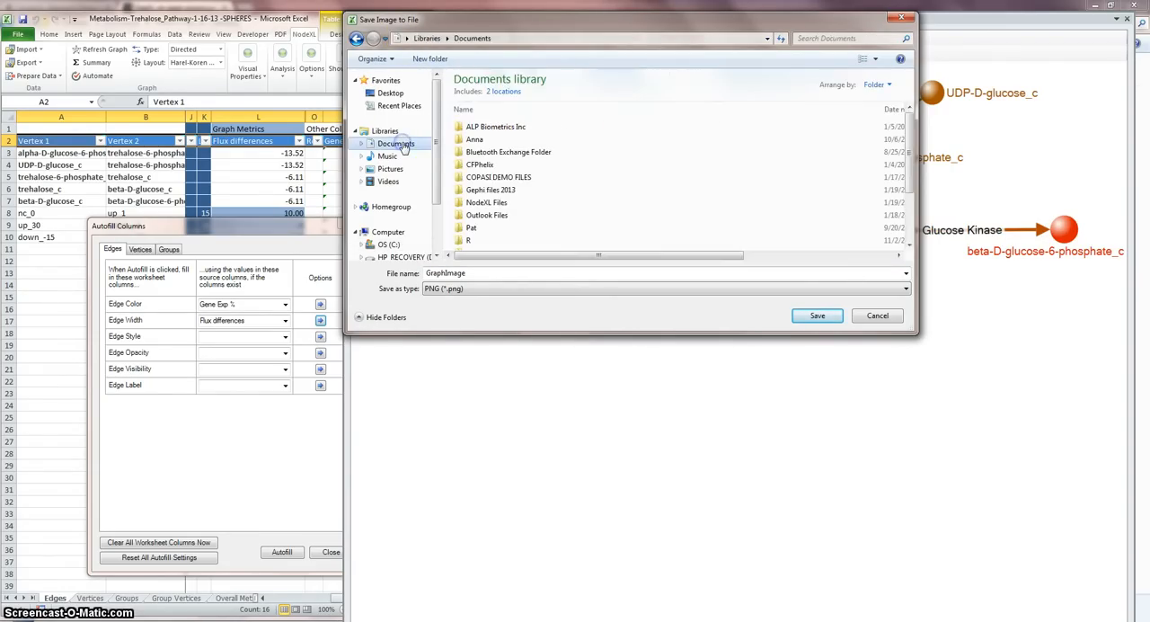
double_click(462, 204)
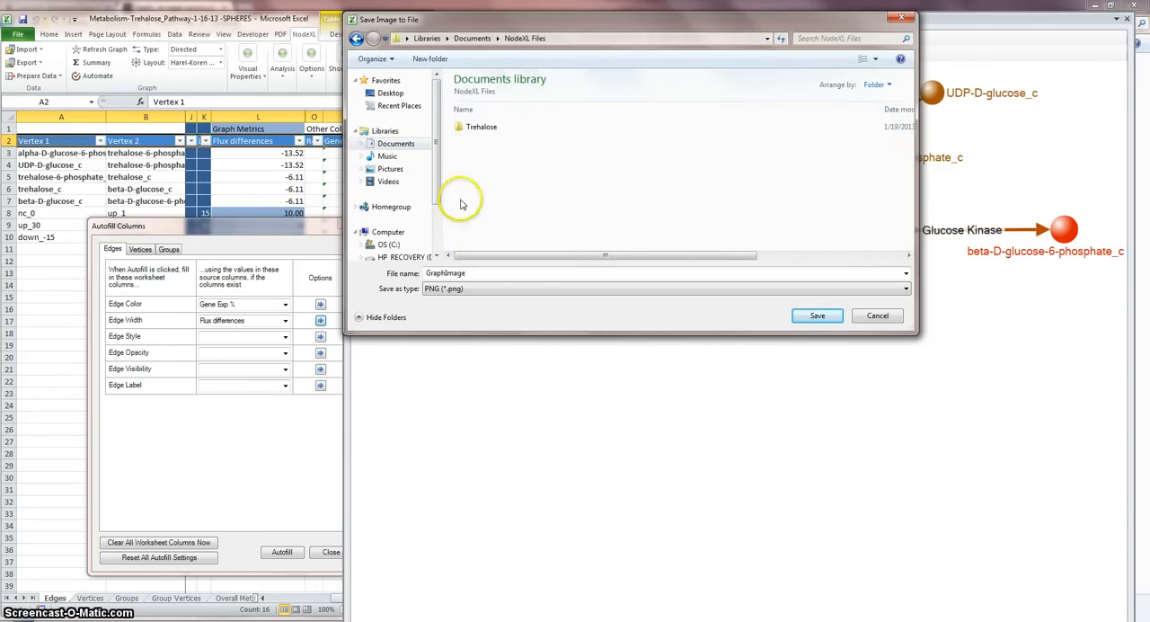
double_click(458, 130)
Step: Save the graph image in TIFF format under the file name Trehalose
click(471, 288)
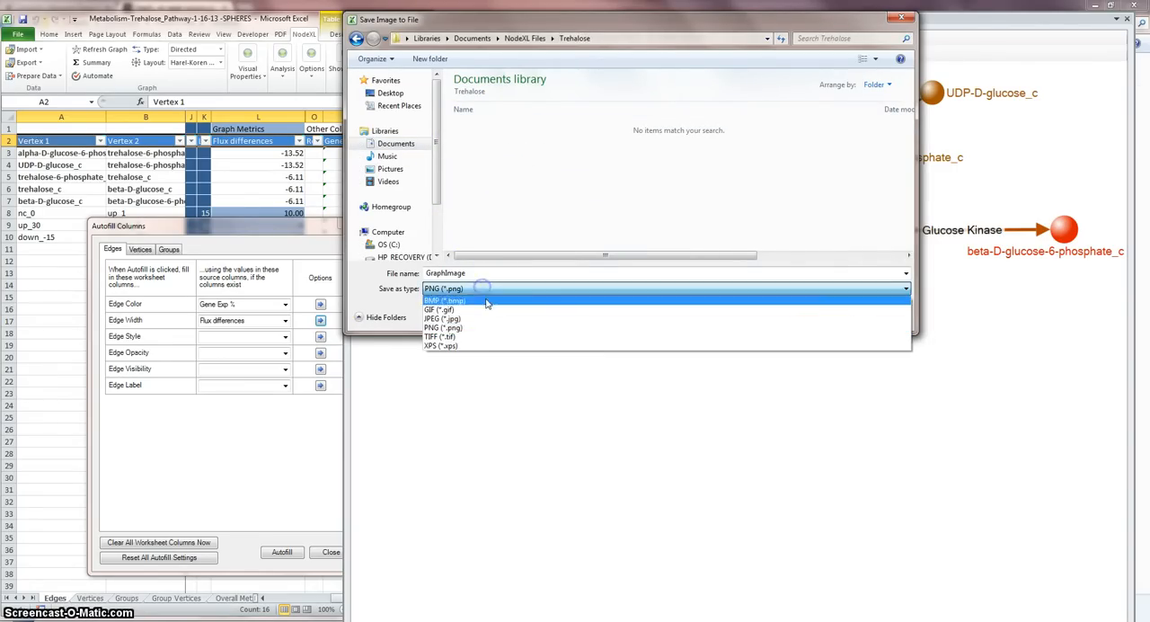
click(483, 338)
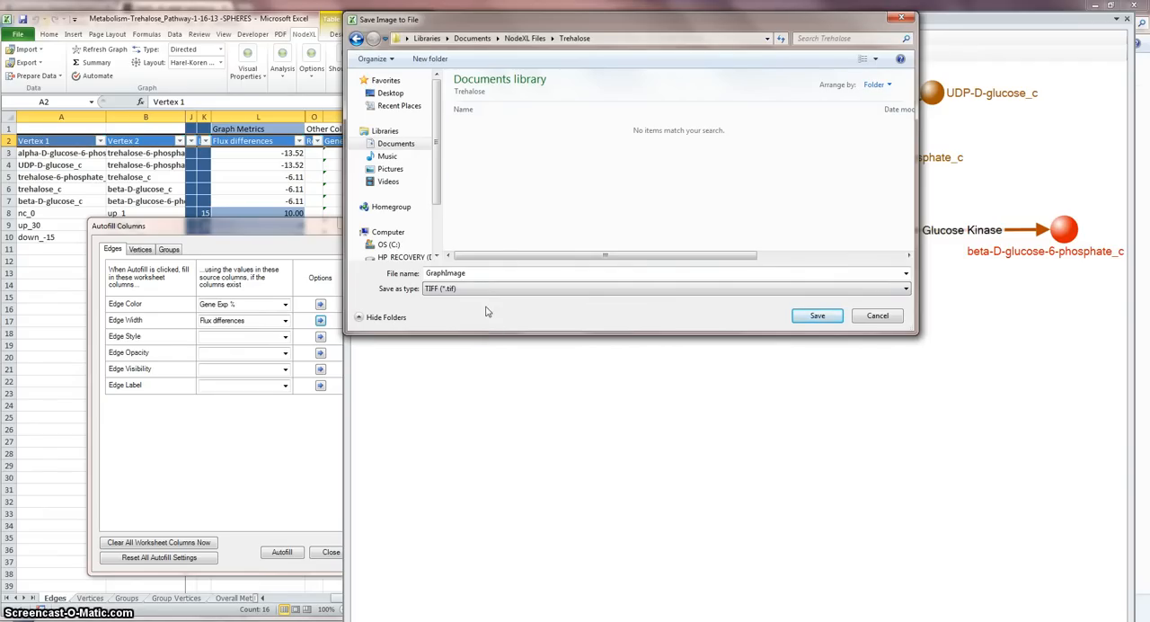
double_click(435, 270)
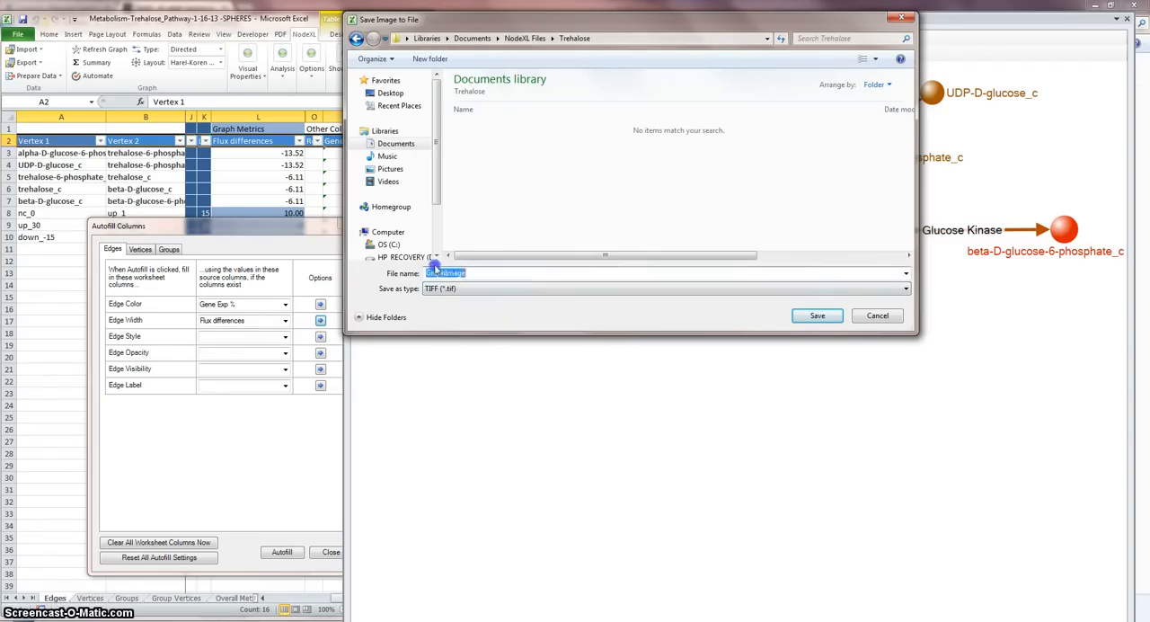
text(Trehalose)
key(Return)
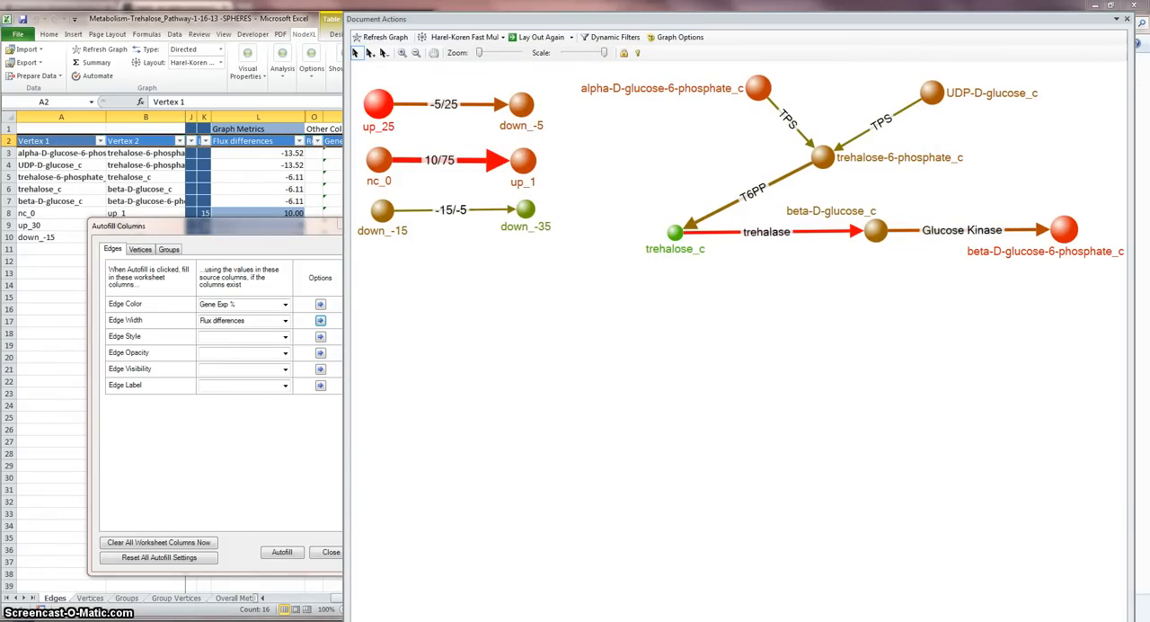
Step: Switch to Adobe Photoshop and open the Trehalose TIF image from My Documents > NodeXL Files > Trehalose
mouse_move(141, 620)
click(90, 588)
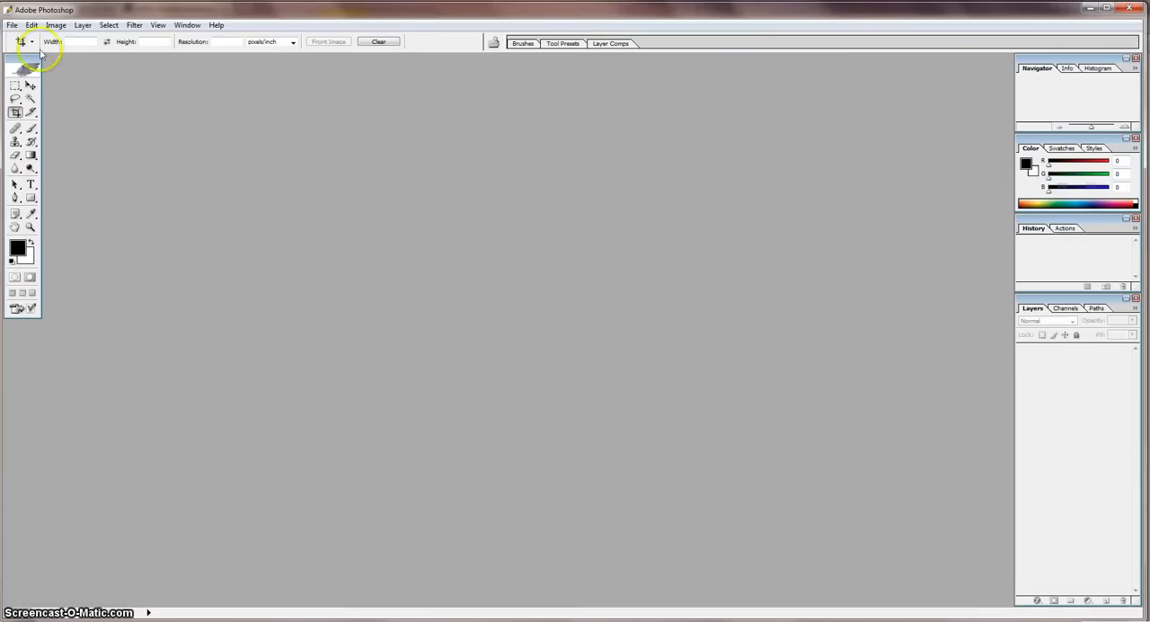
click(13, 25)
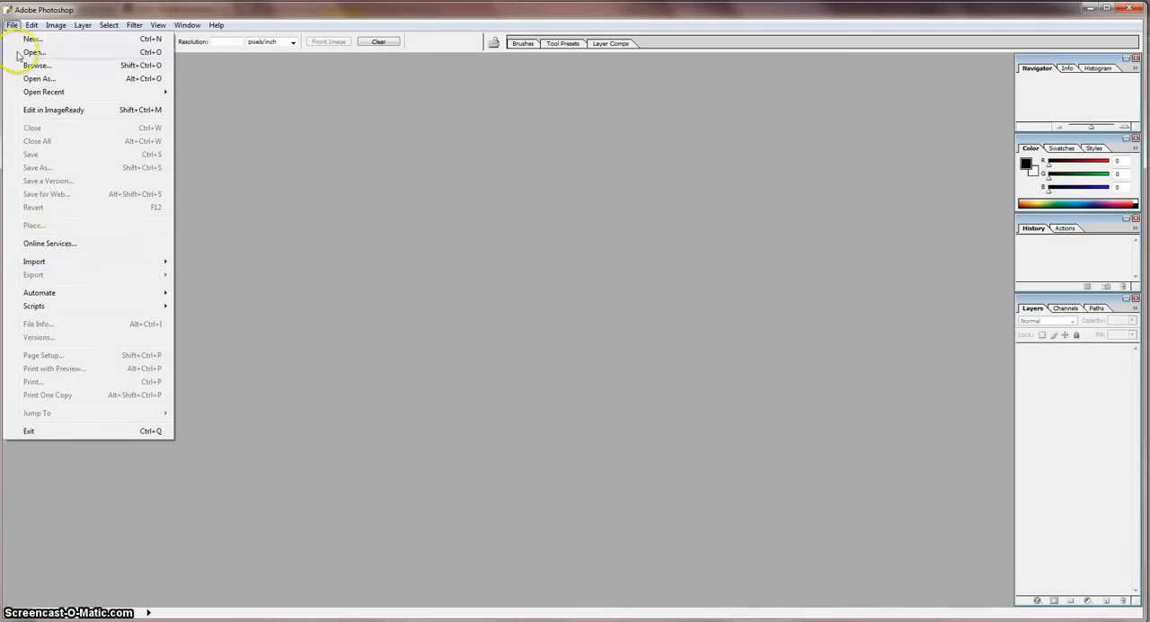
click(41, 56)
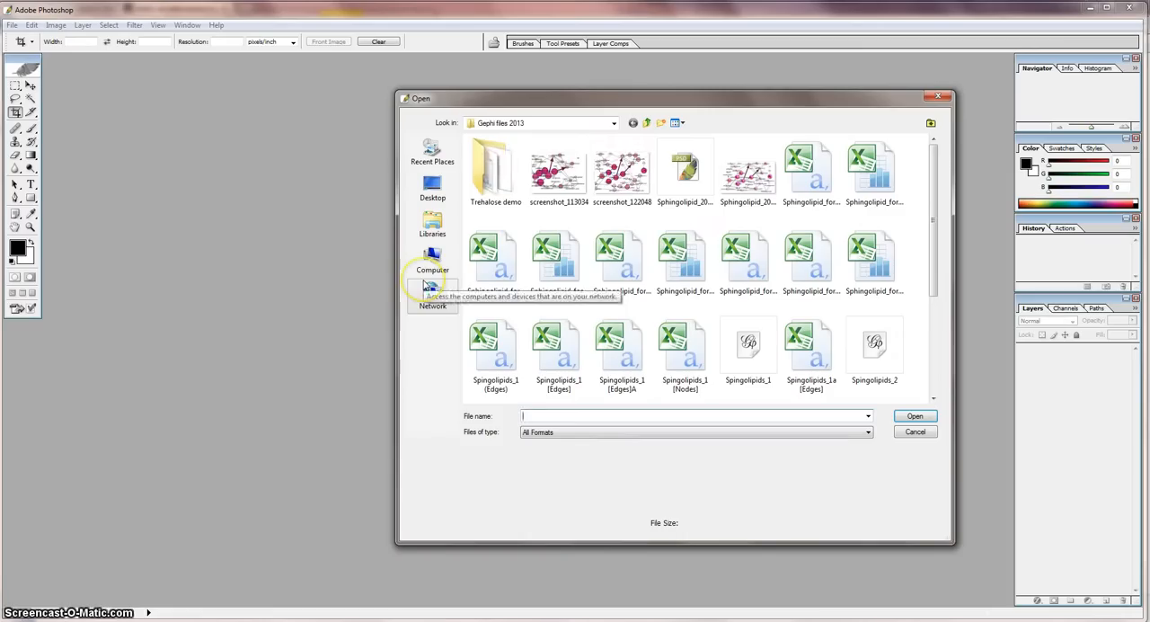
double_click(492, 170)
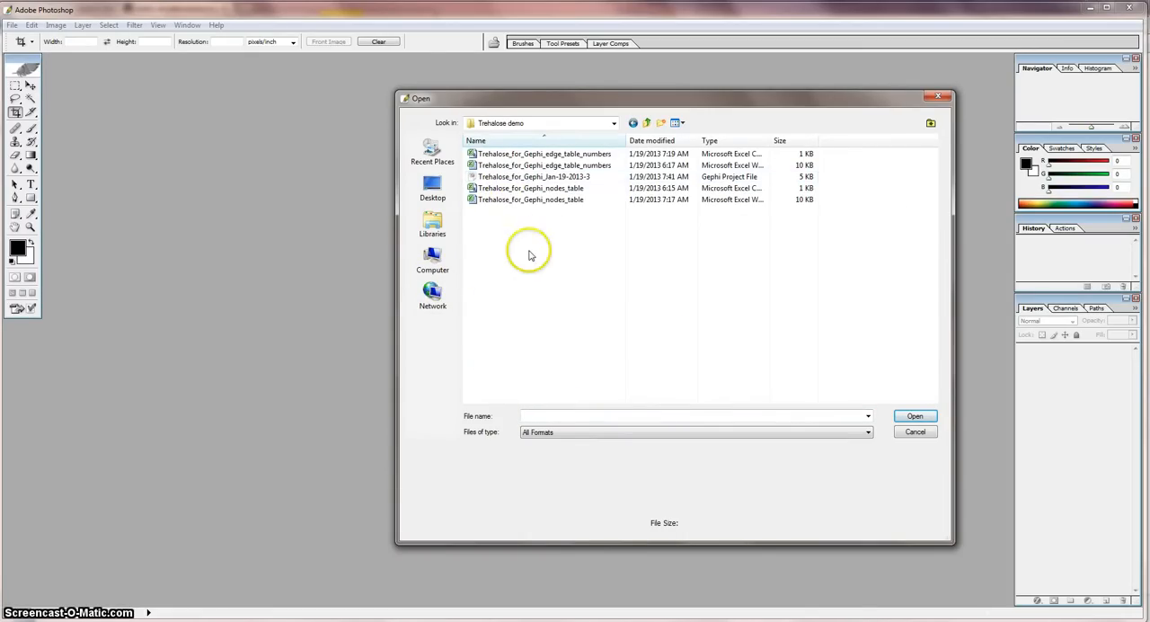
click(646, 122)
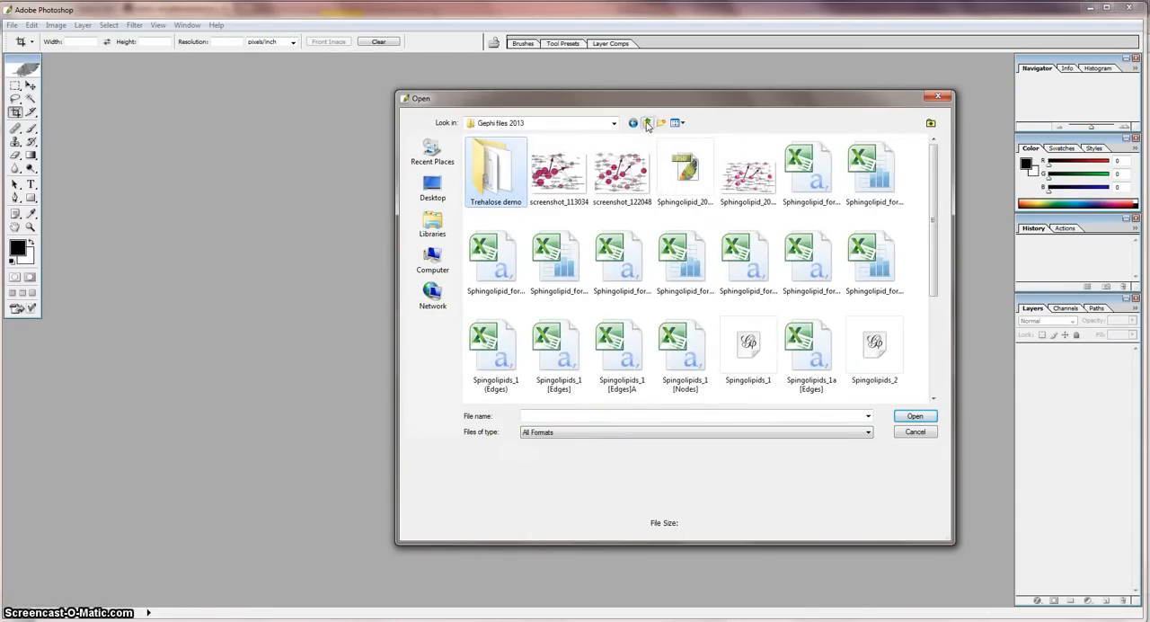
click(647, 123)
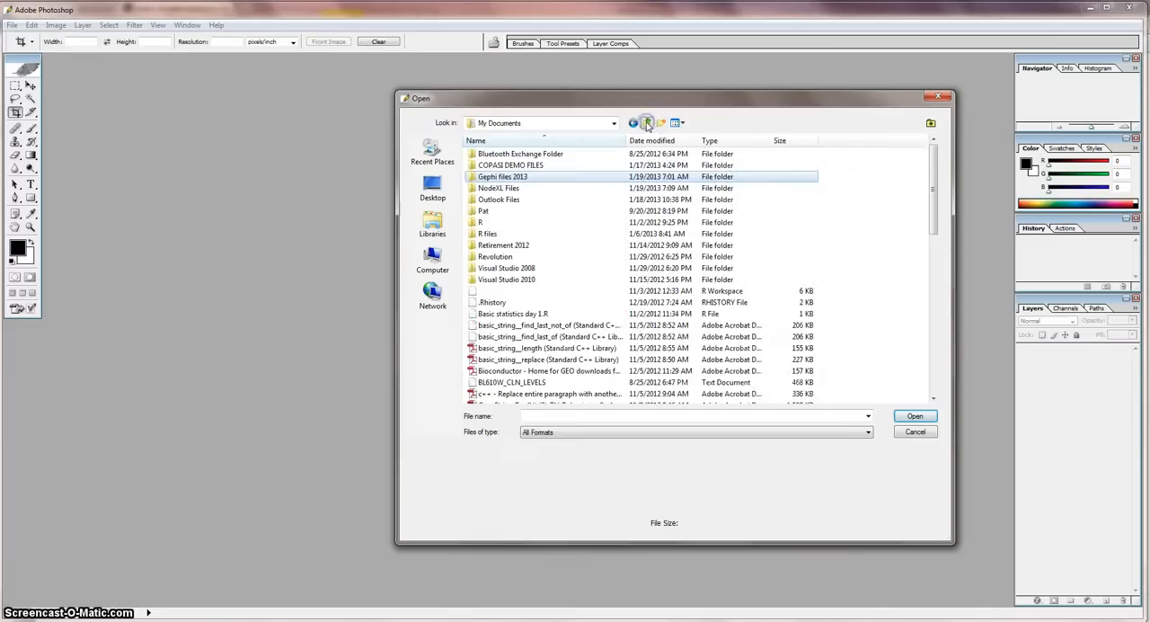
double_click(499, 187)
double_click(493, 154)
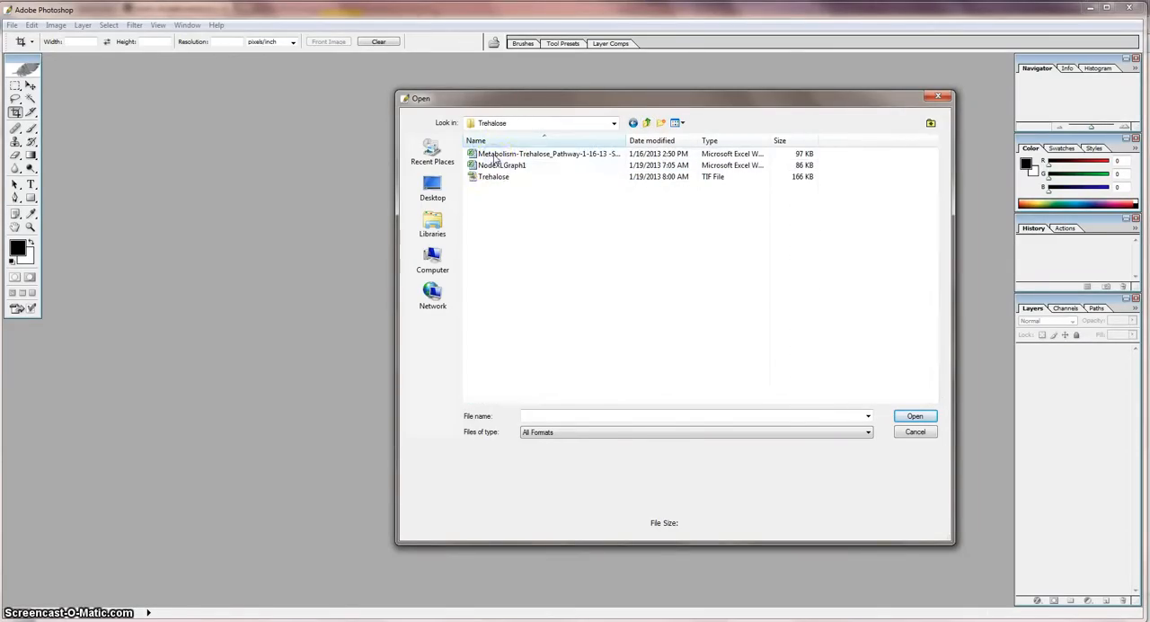
click(499, 176)
click(914, 416)
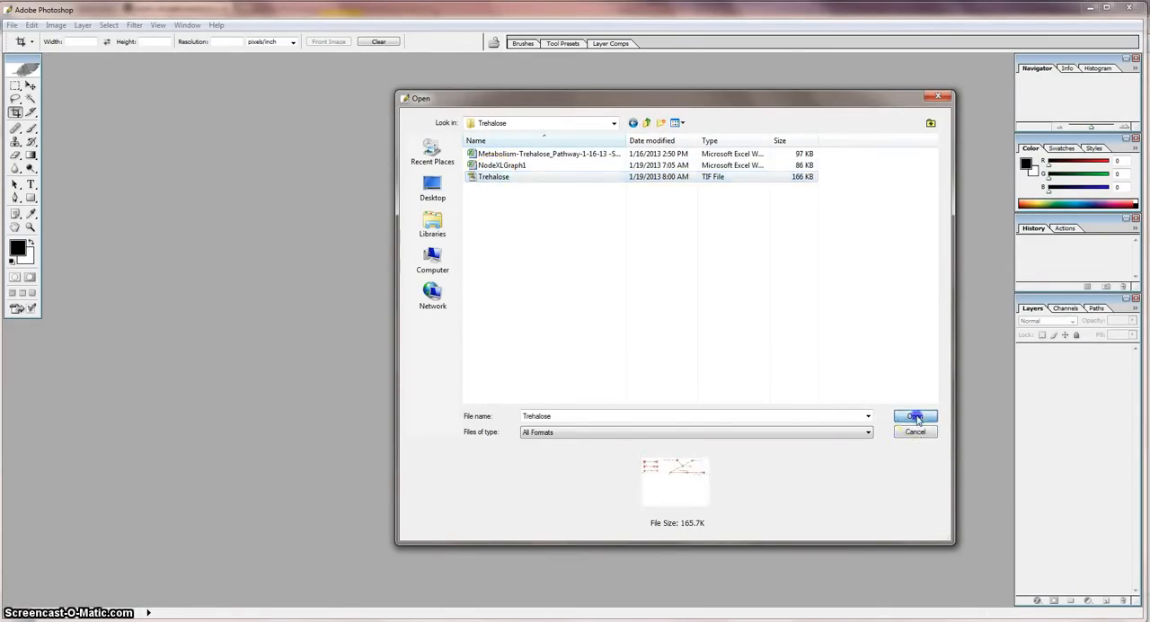